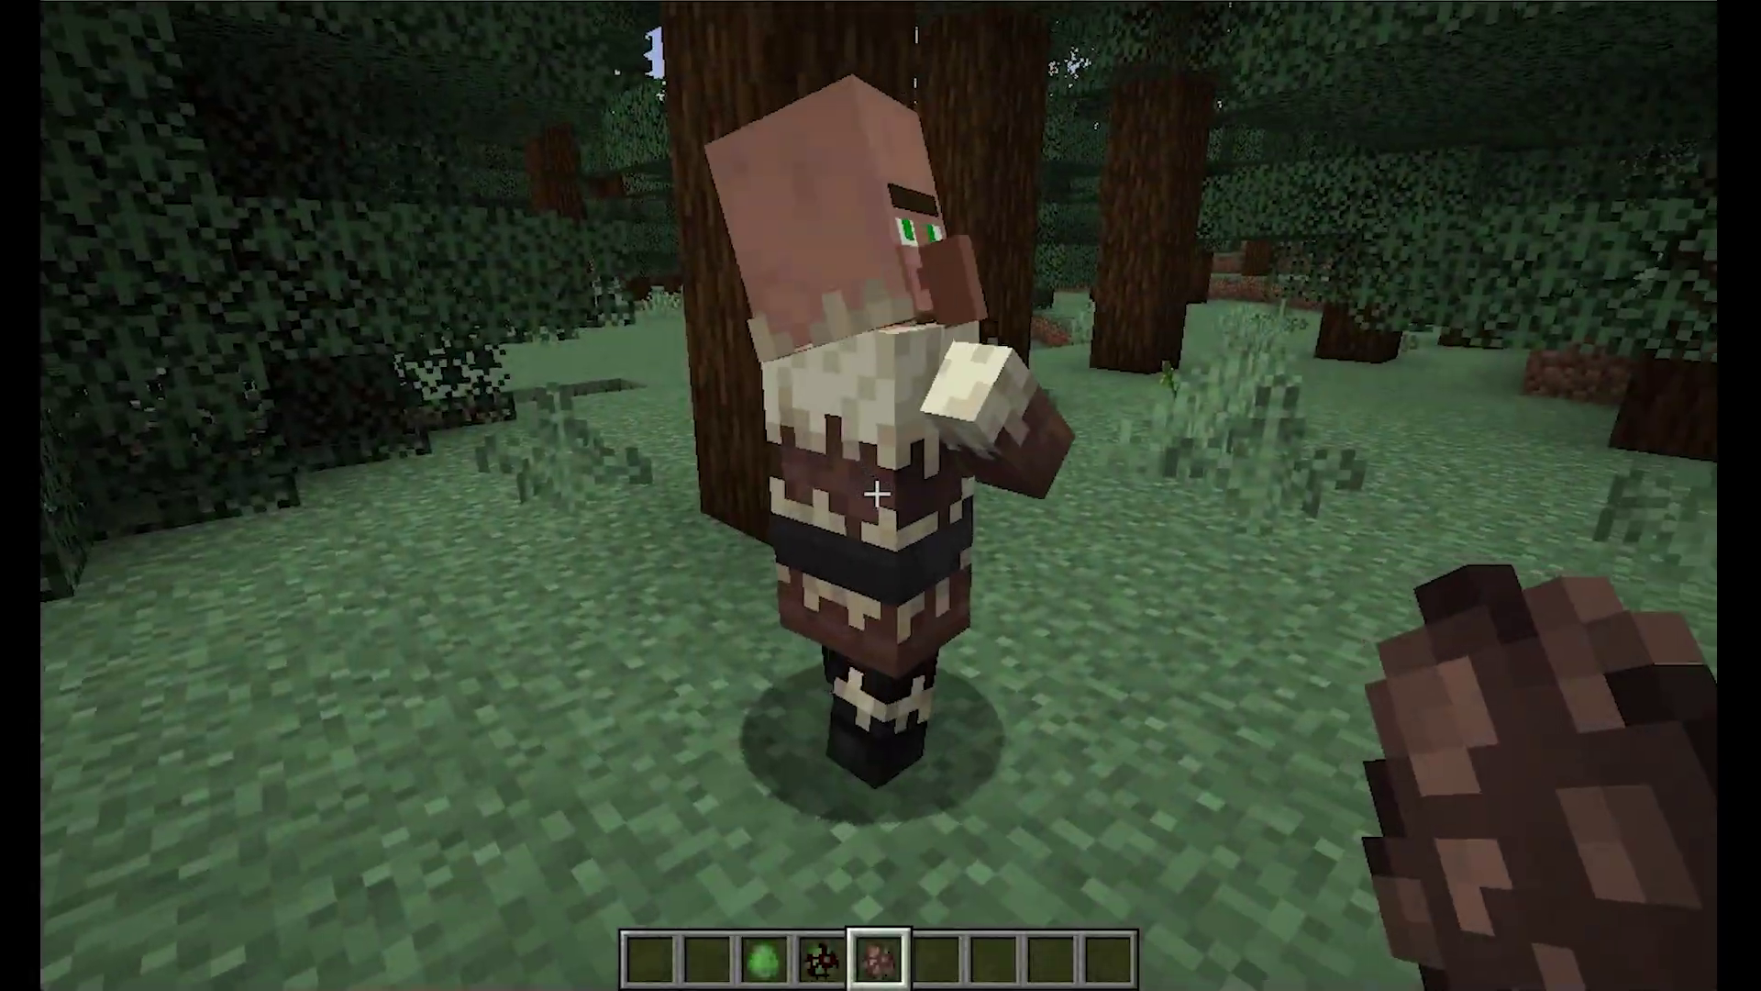
Walk forward to the villager standing in the dark forest
key(w)
key(w)
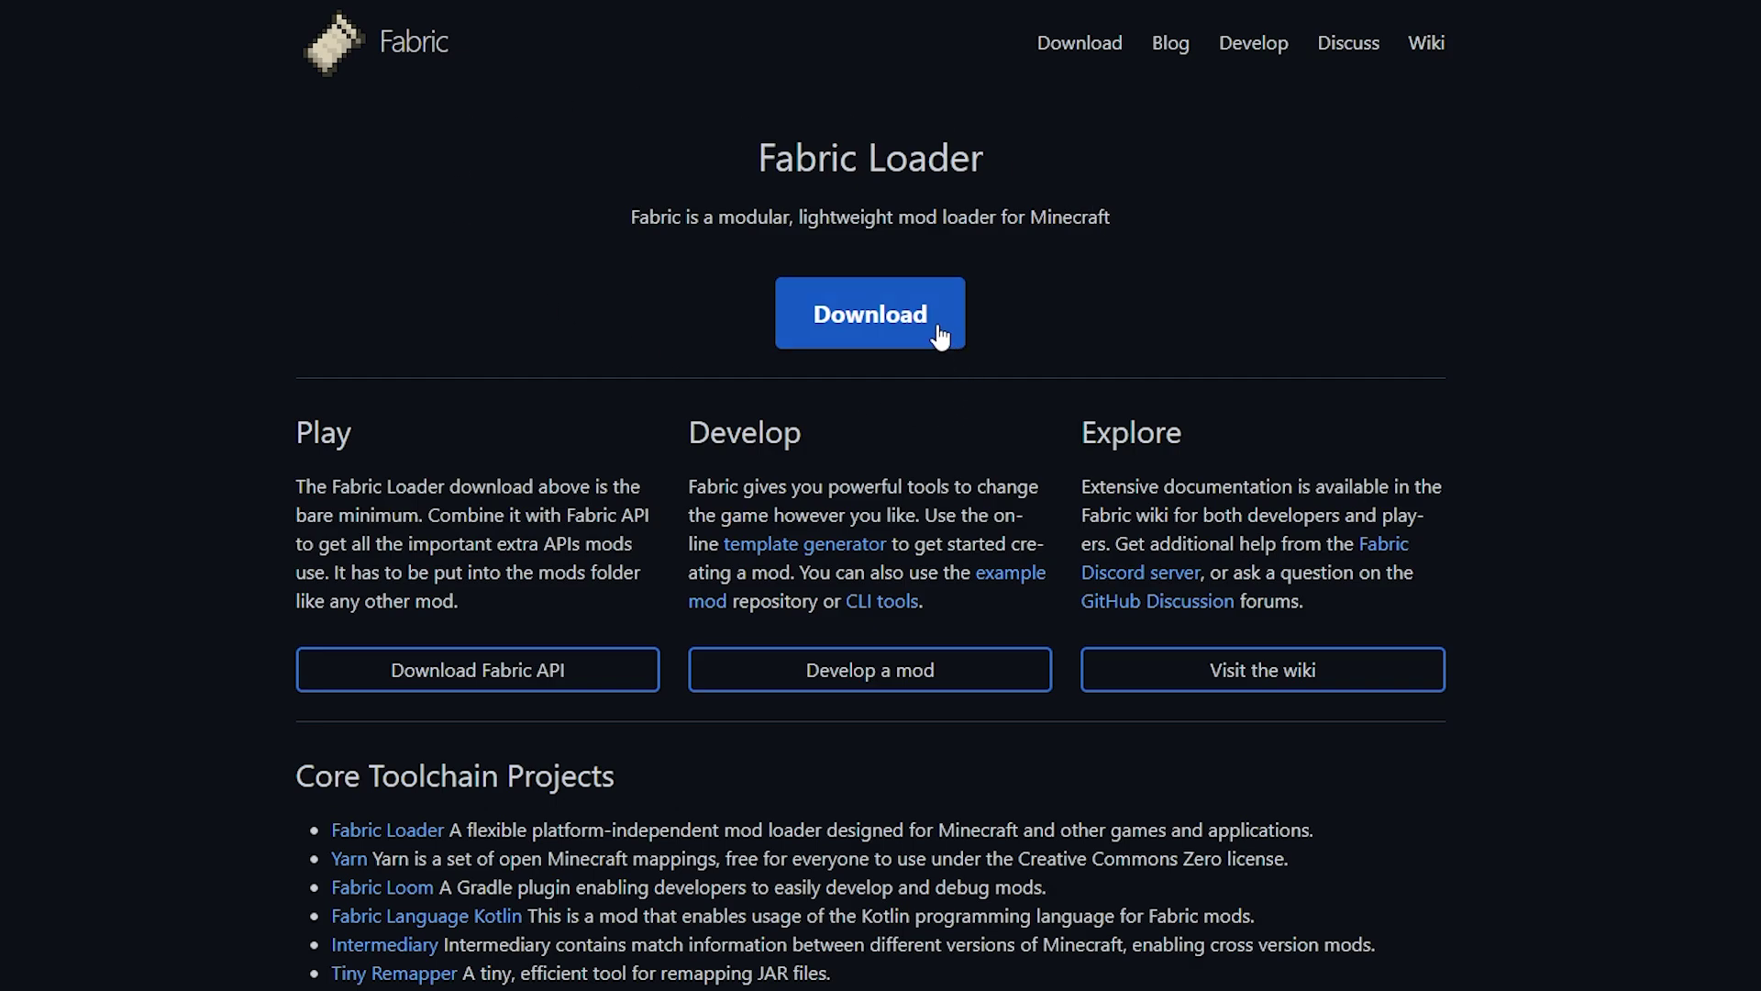
Download the Windows Fabric installer from the Fabric Loader download page
click(879, 316)
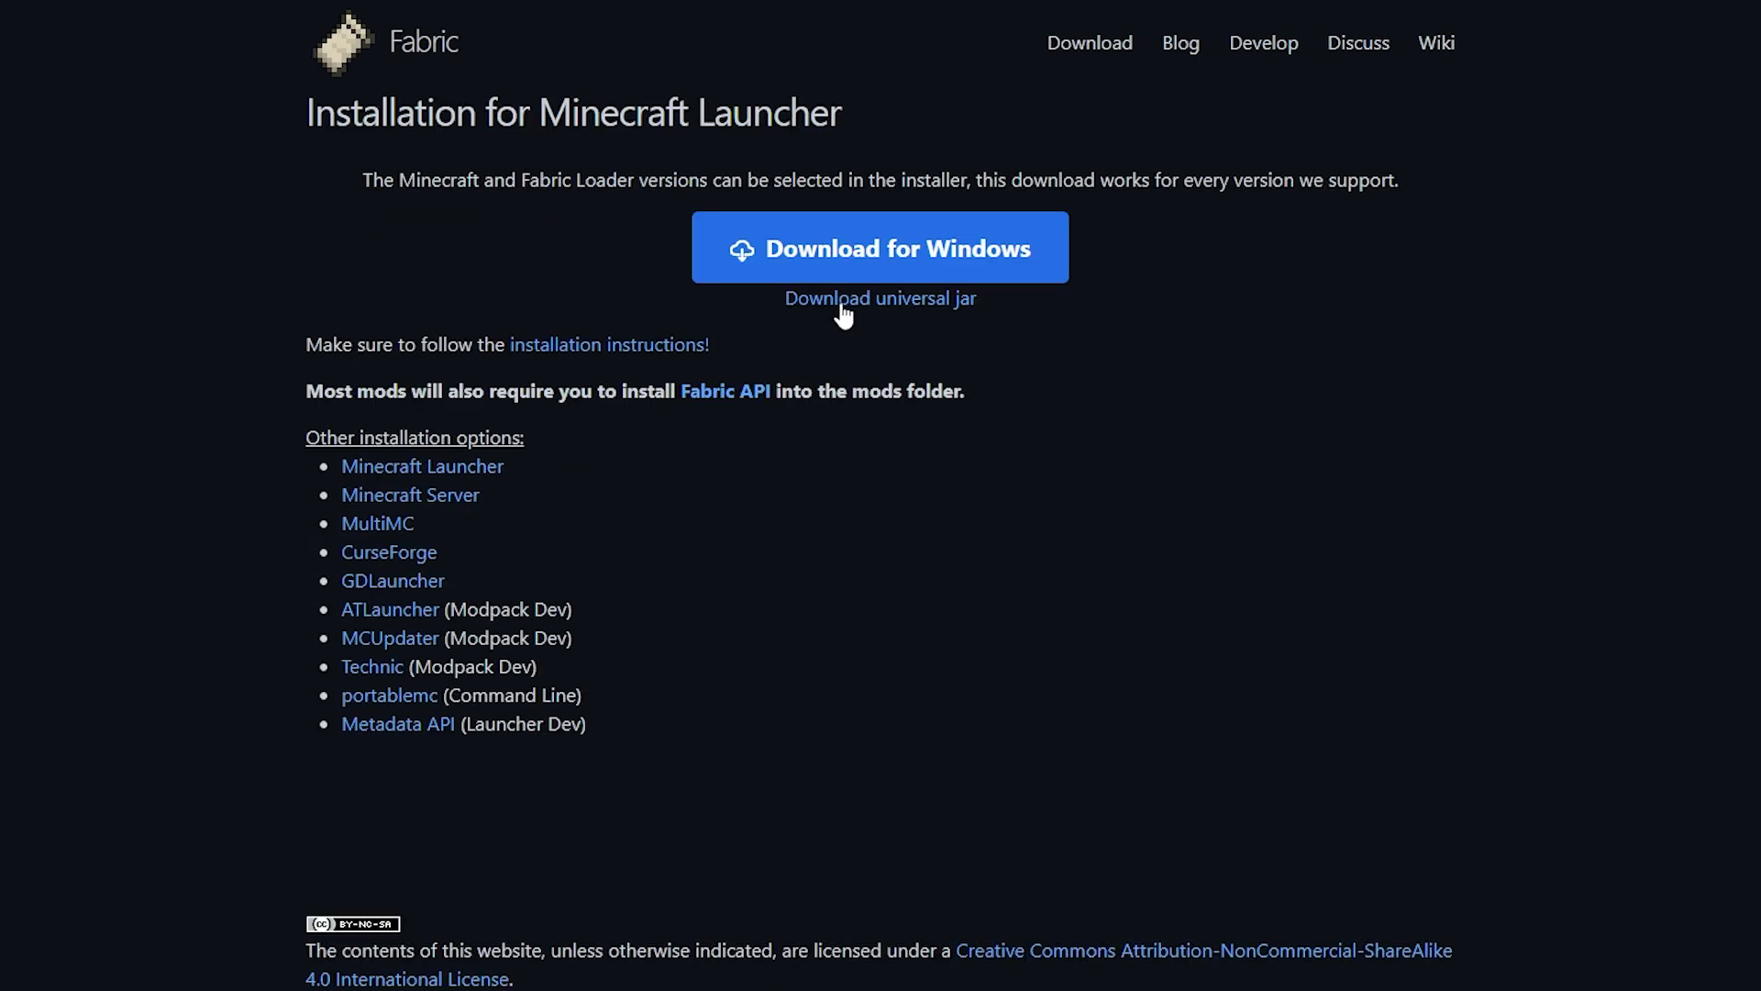
click(914, 255)
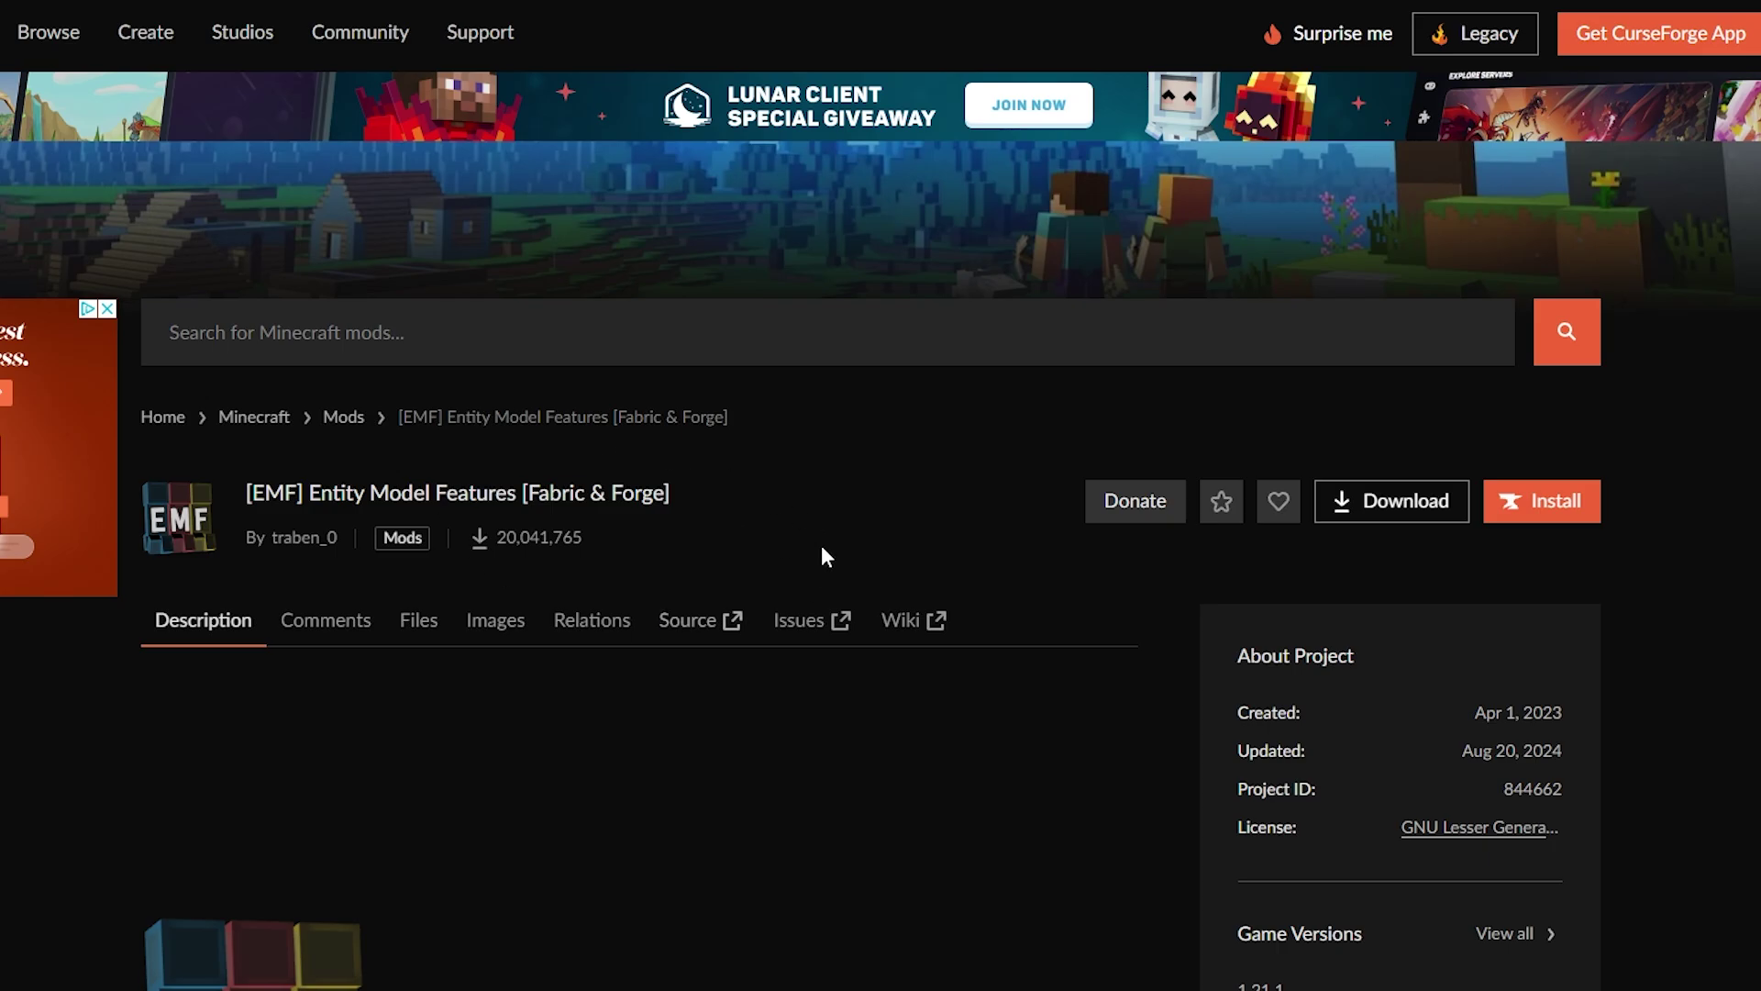
Download the top Fabric 1.21.1 Entity Model Features file from the Files list
scroll(712, 500, down, 1)
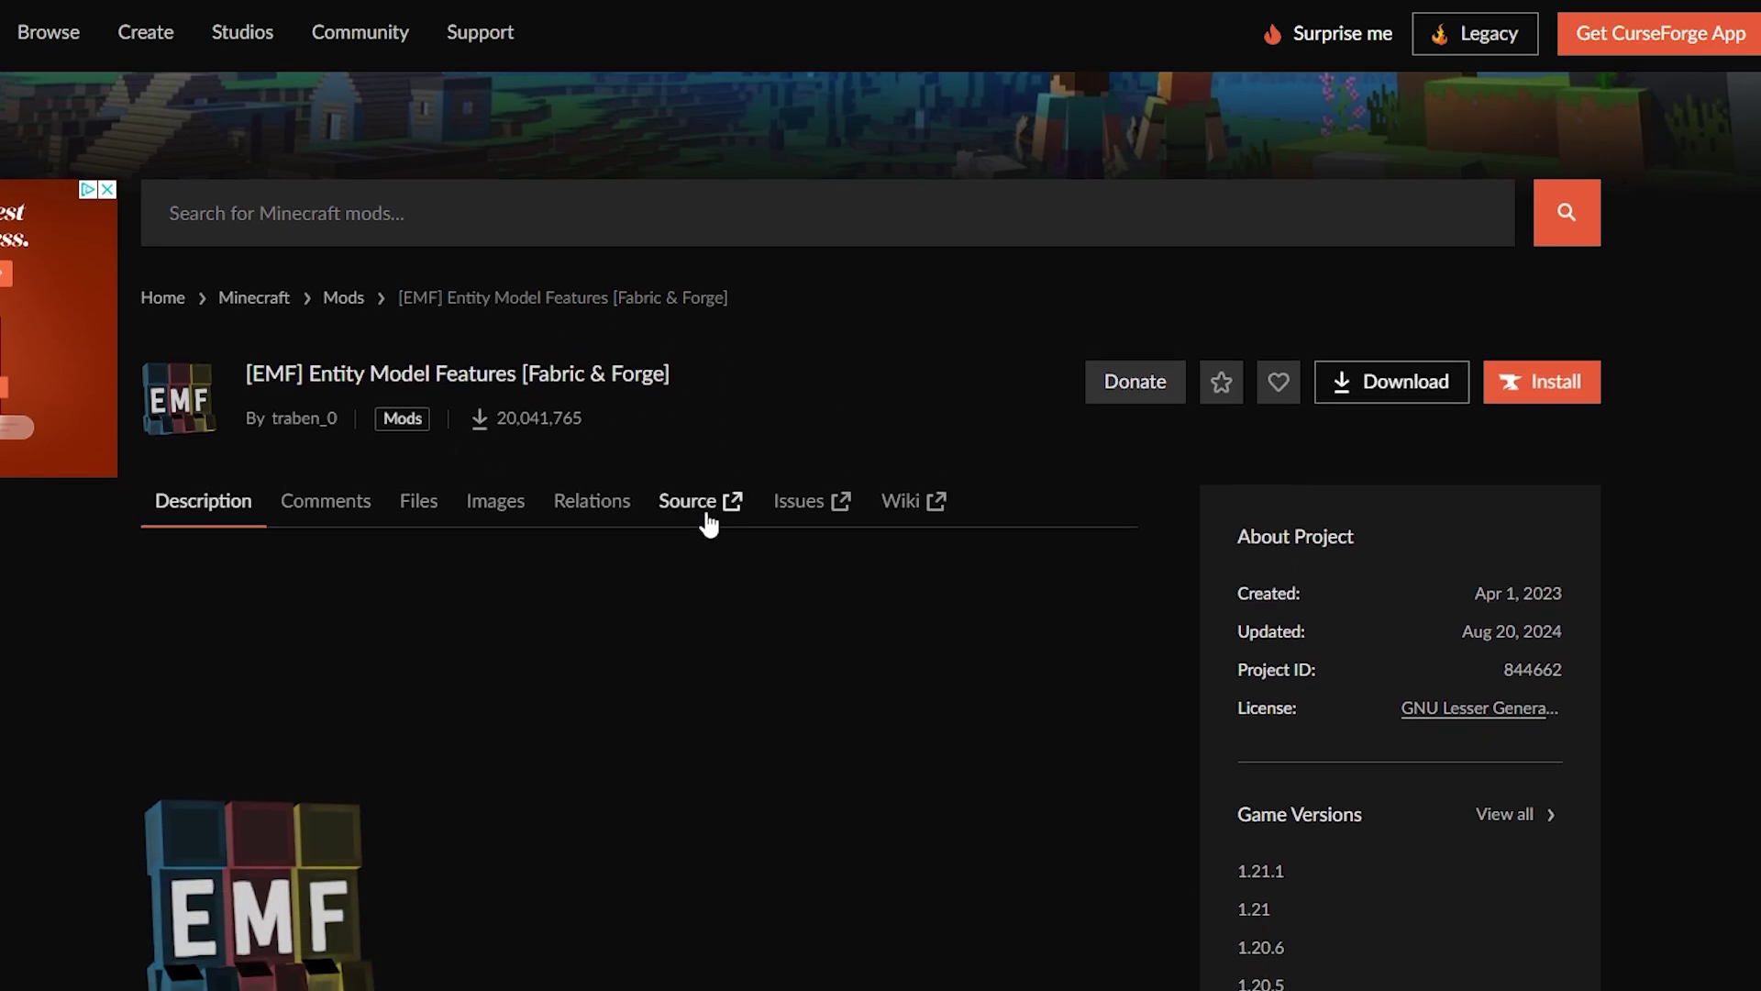
click(419, 519)
scroll(734, 468, down, 3)
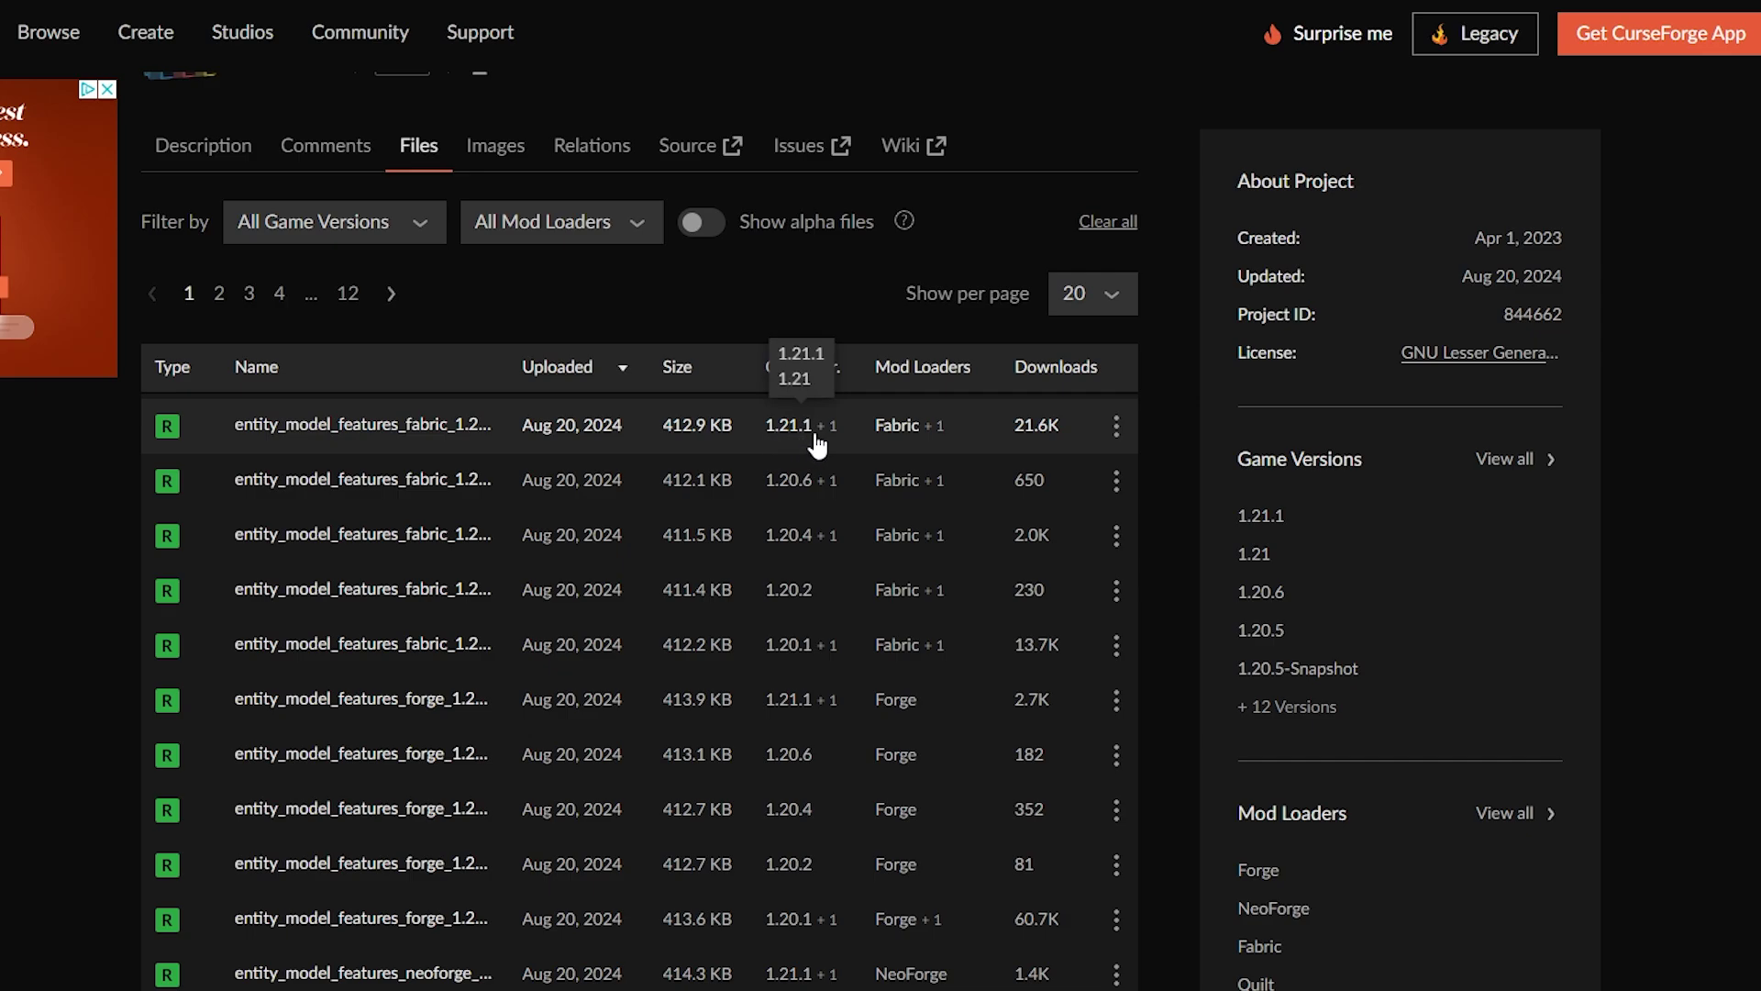
click(1117, 427)
click(1180, 542)
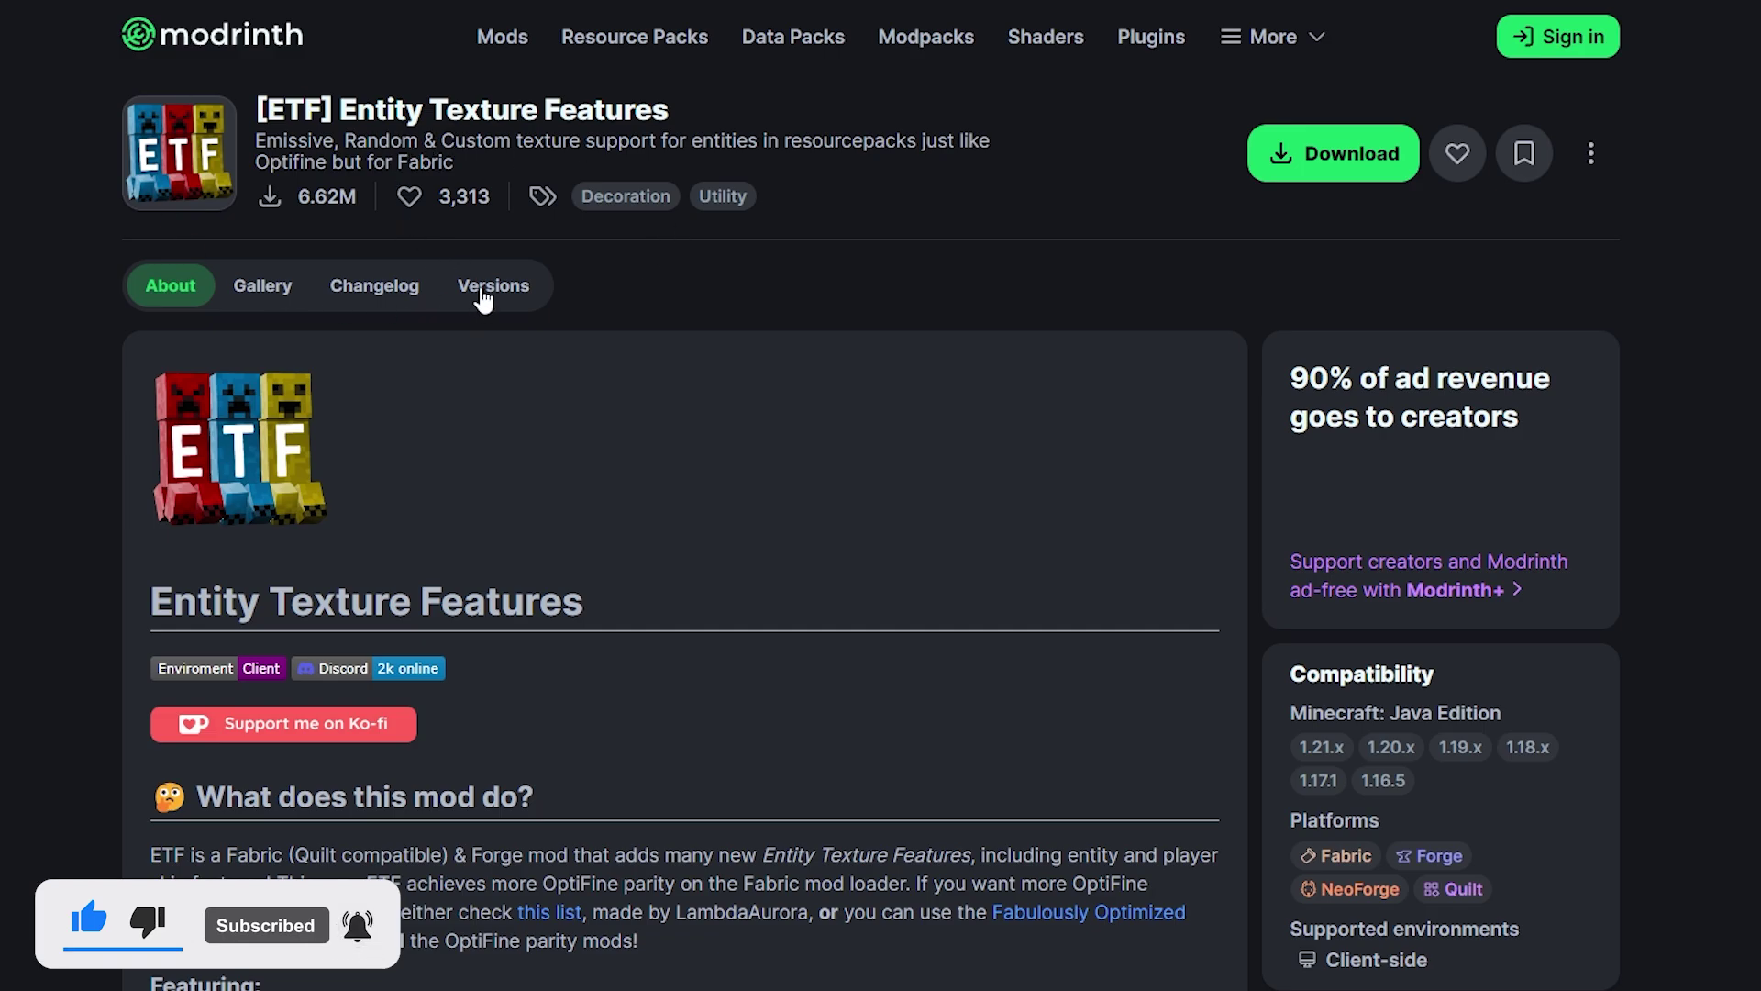
Download Entity Texture Features 6.2 for 1.21.x Fabric from the Versions list
click(488, 292)
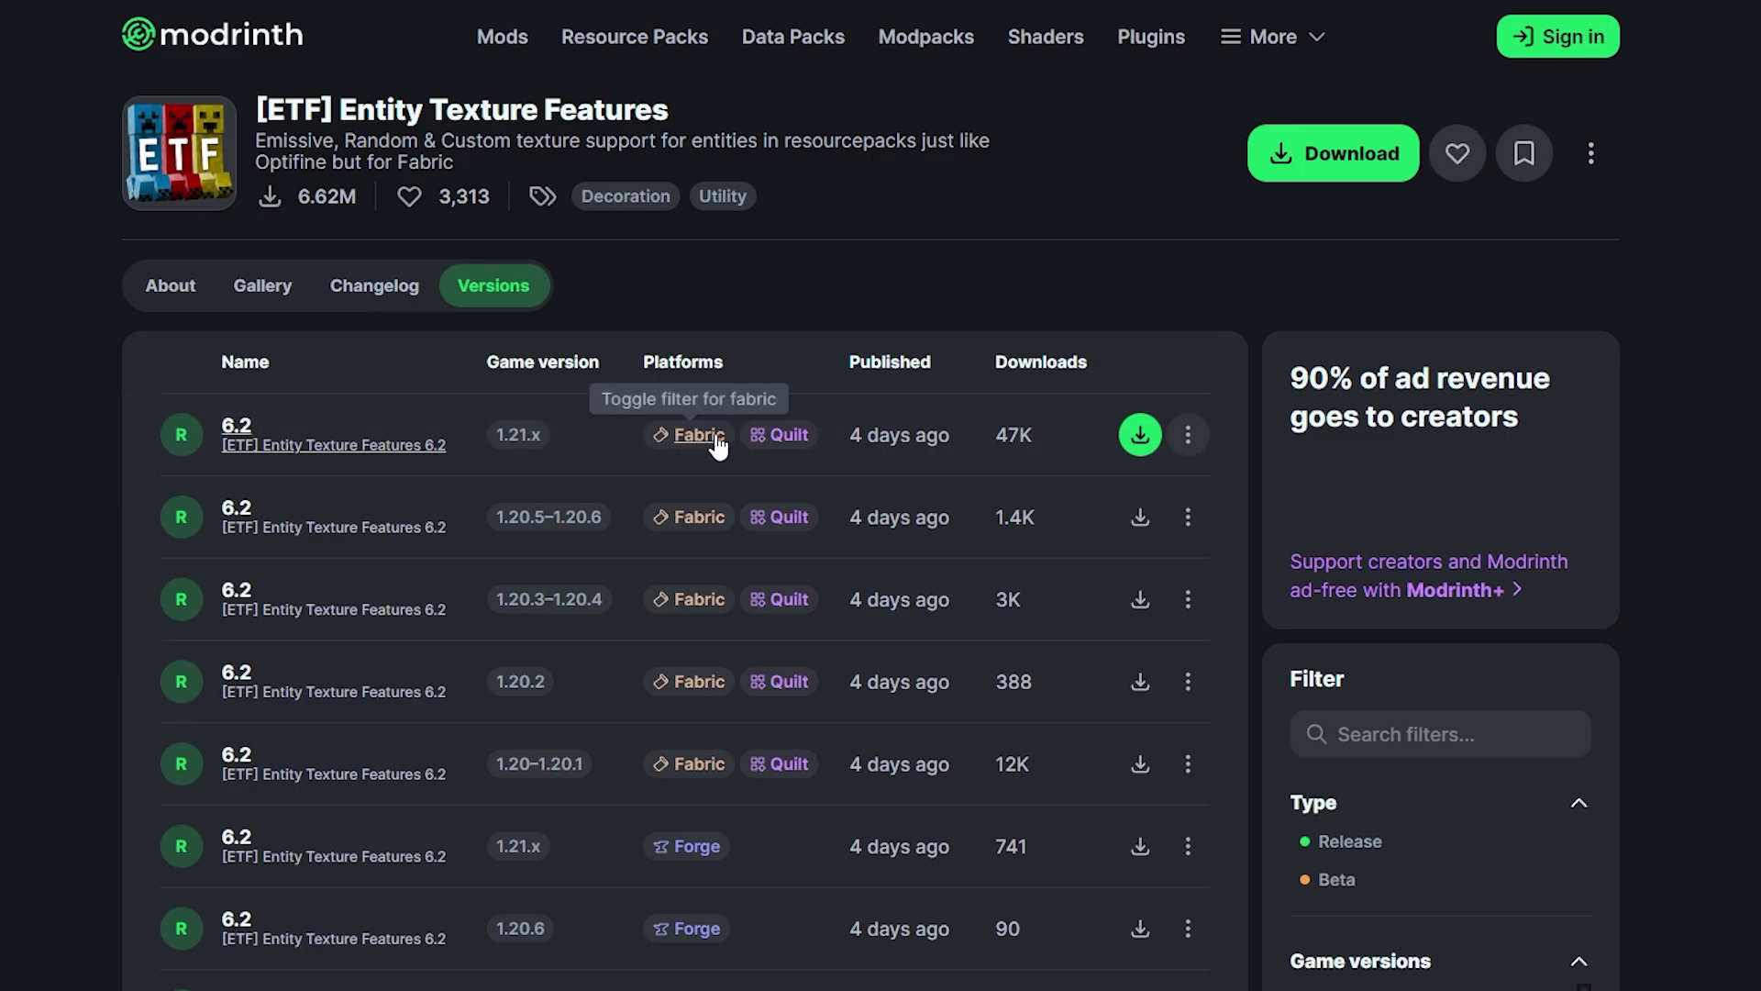
click(1140, 437)
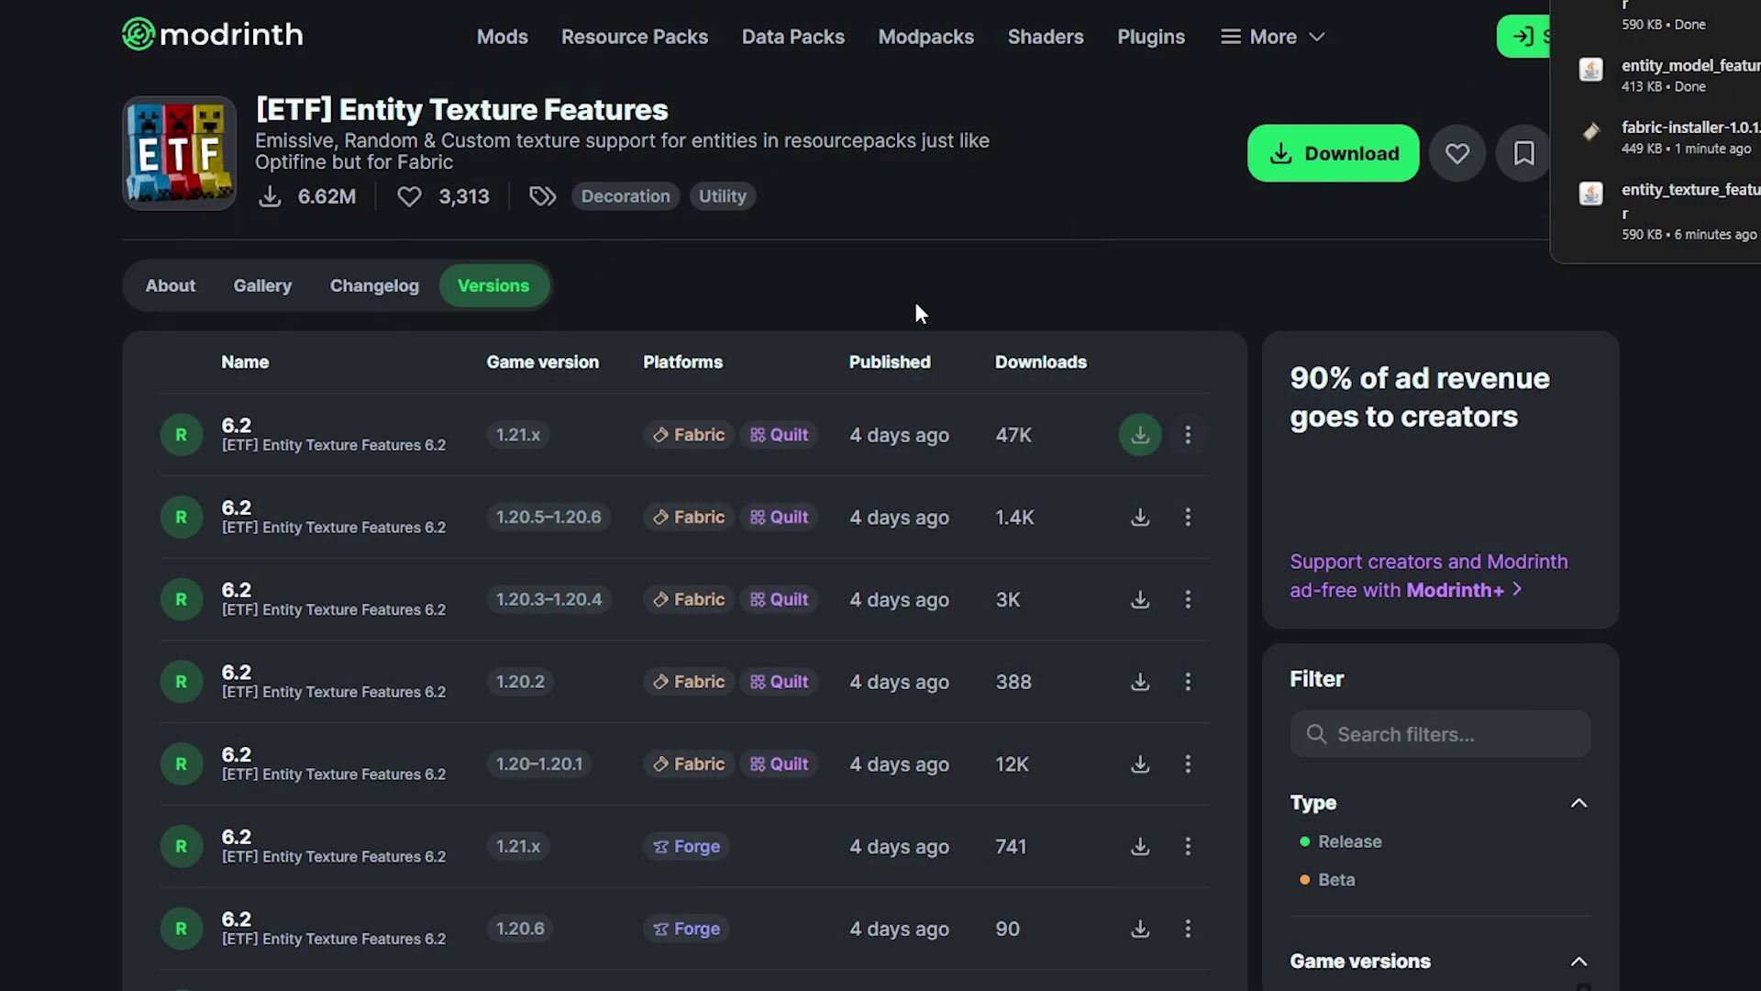
click(899, 291)
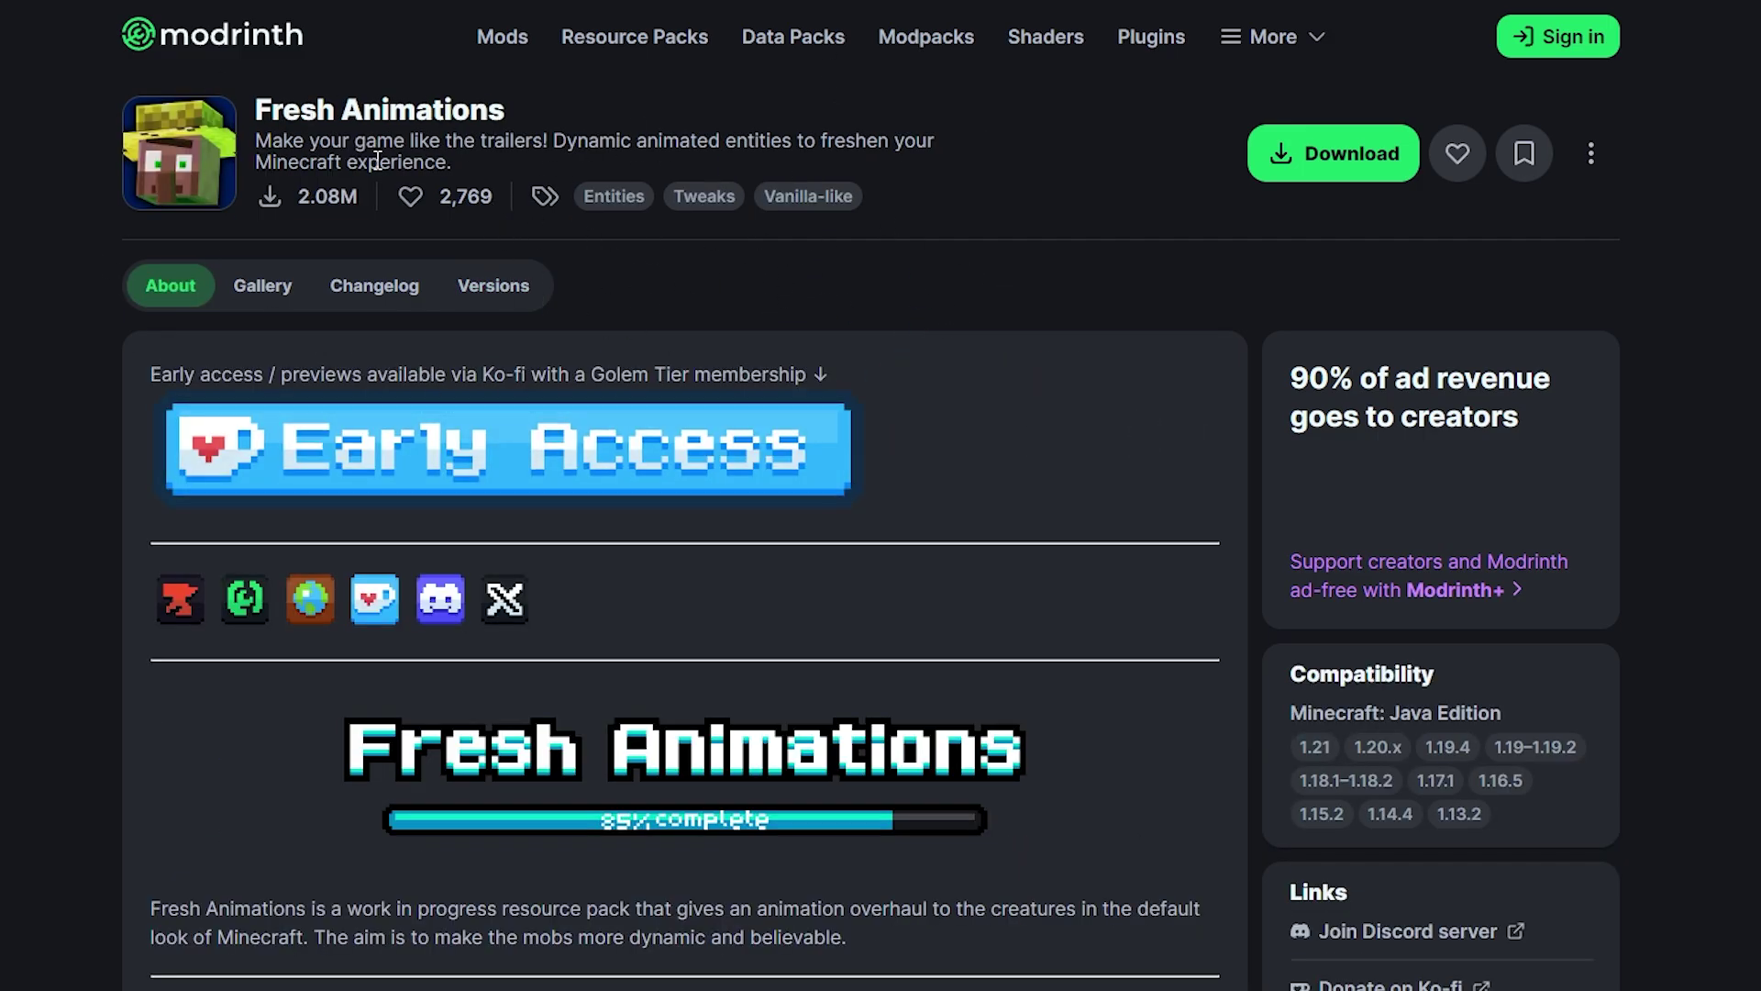
Download Fresh Animations version 1.9.2 from its Versions list
click(495, 288)
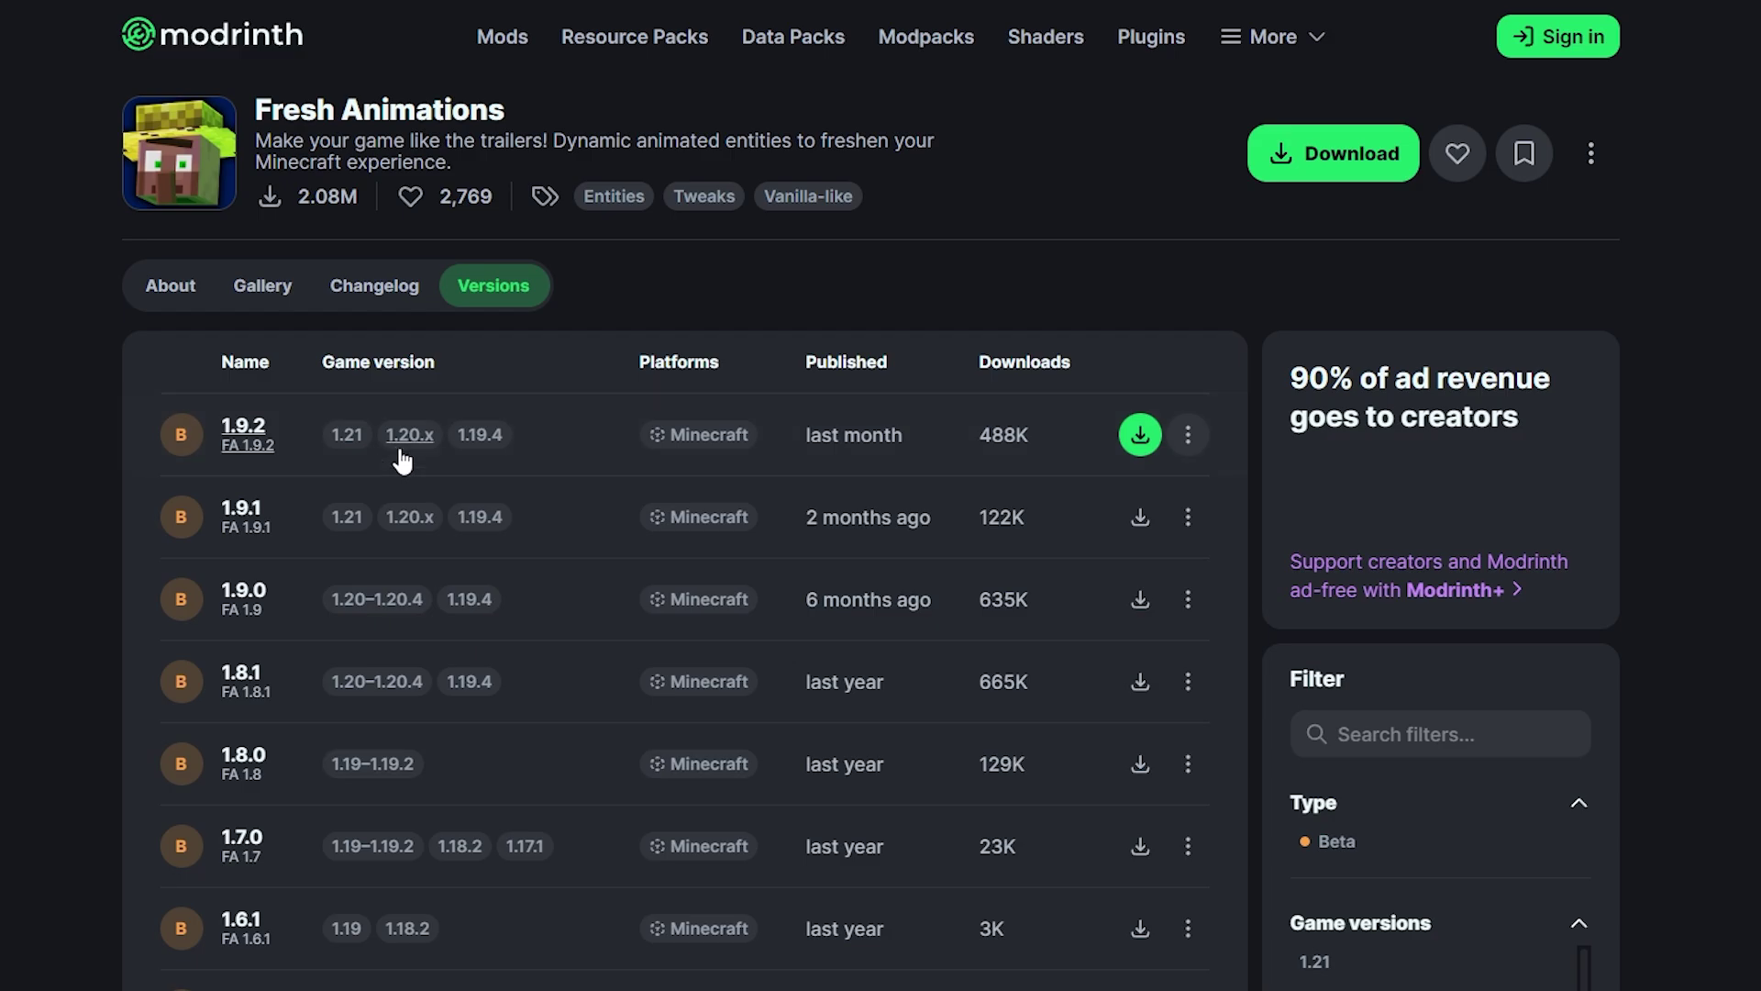
click(1140, 438)
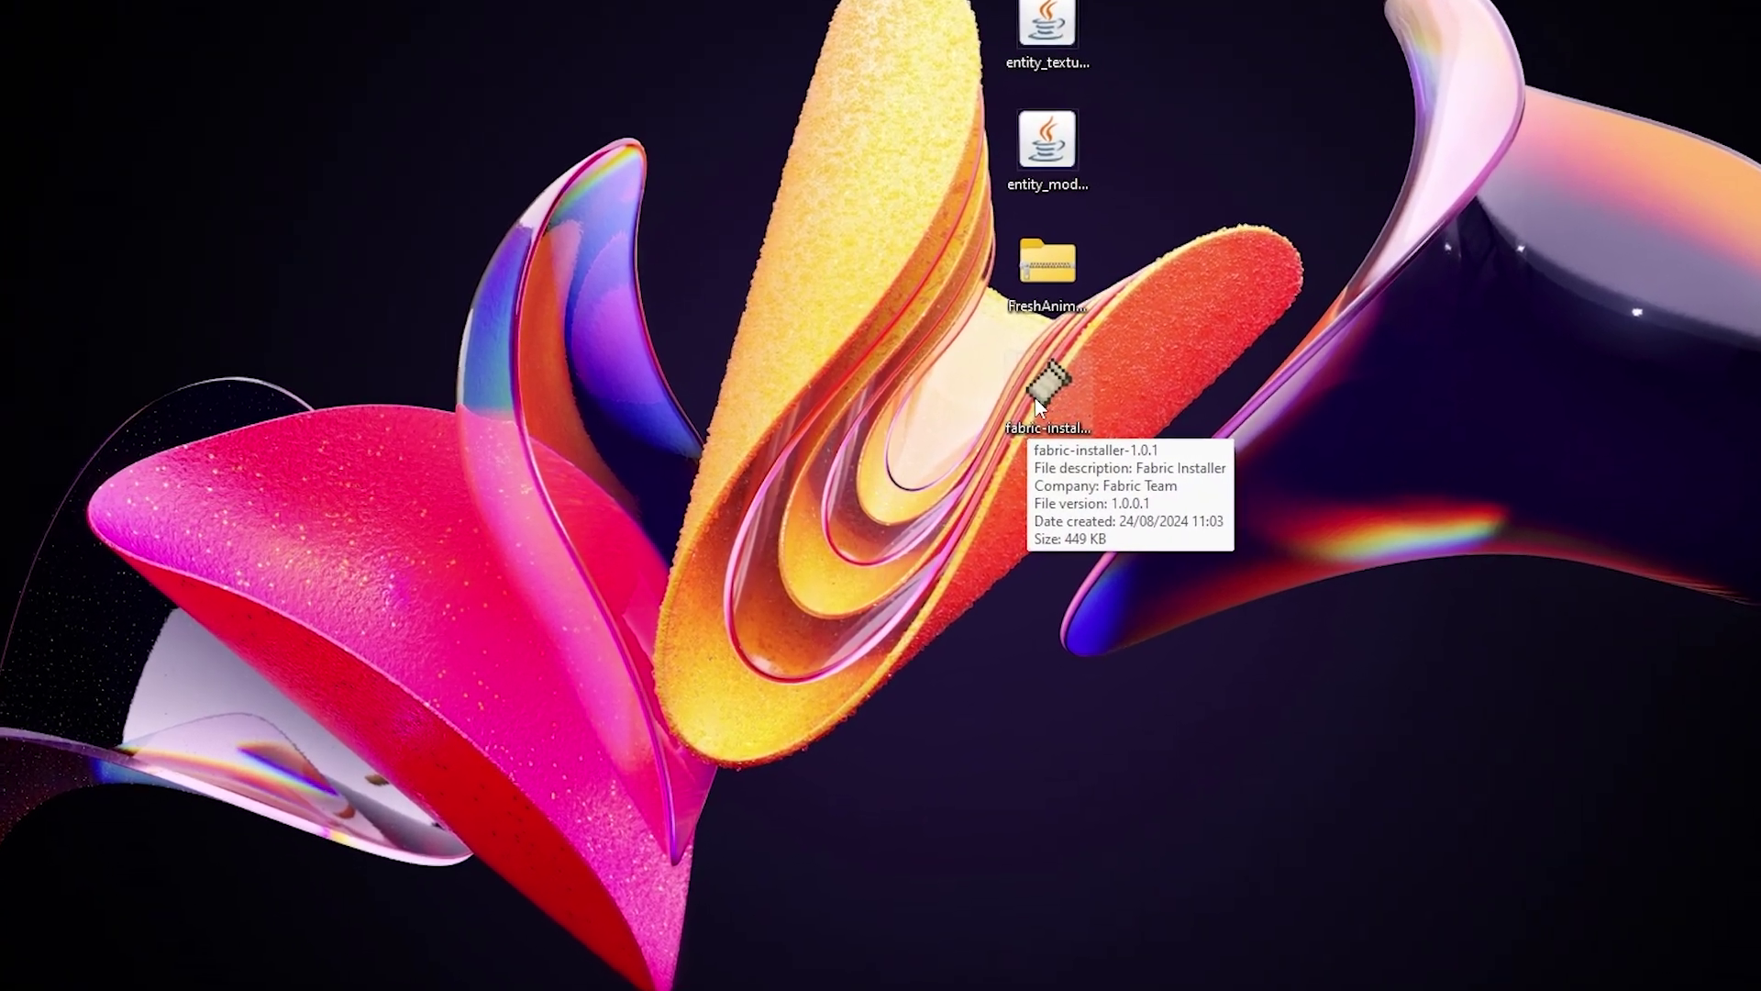
Install Fabric Loader 0.16.2 for 1.21.1, then close the installer and recycle its file
double_click(1062, 378)
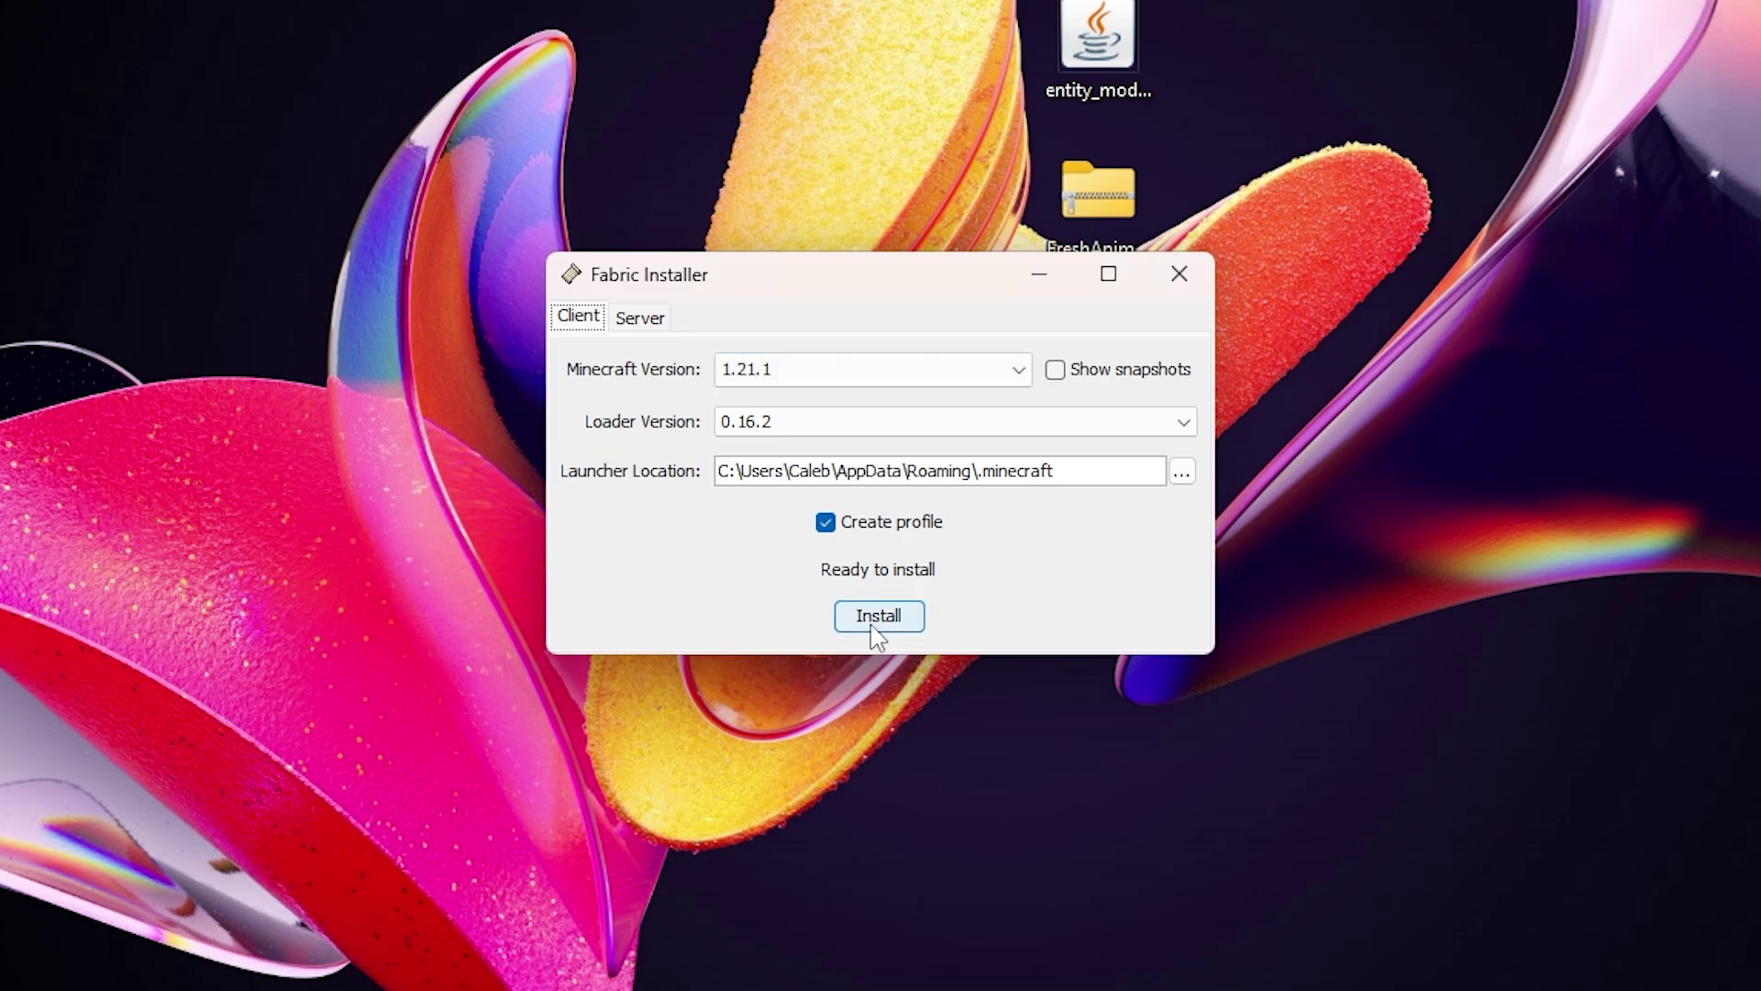
click(895, 617)
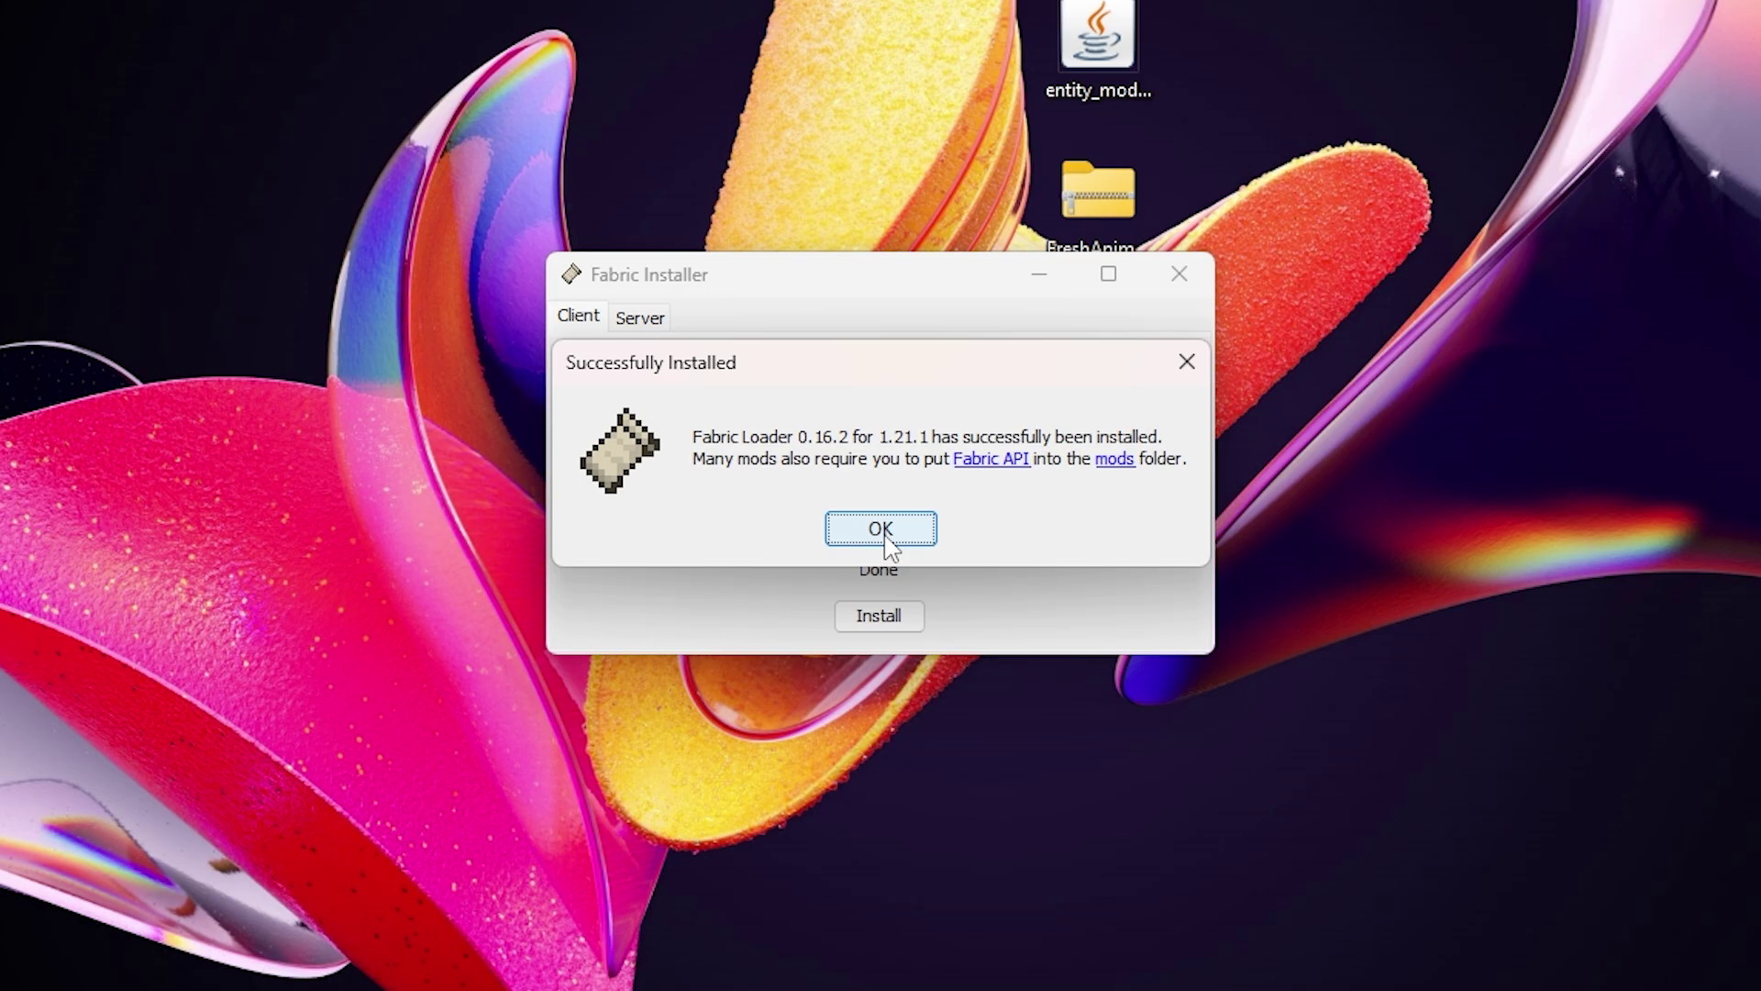
click(883, 532)
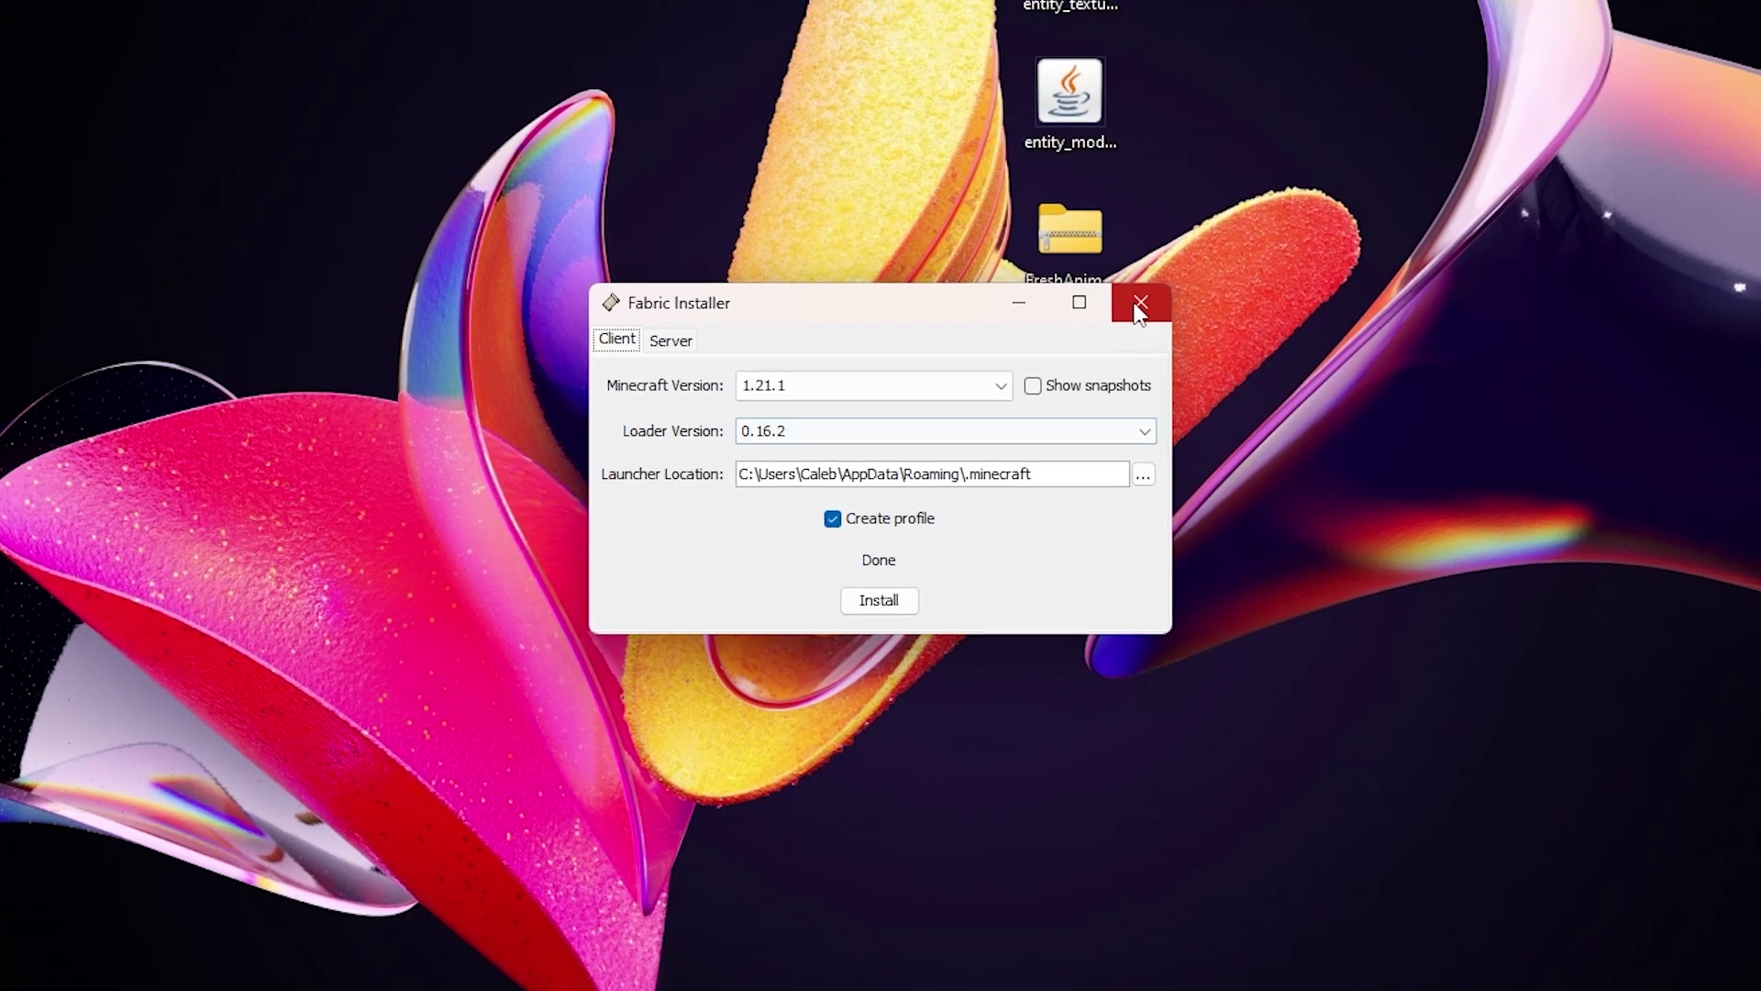
click(1180, 273)
drag(795, 361, 52, 57)
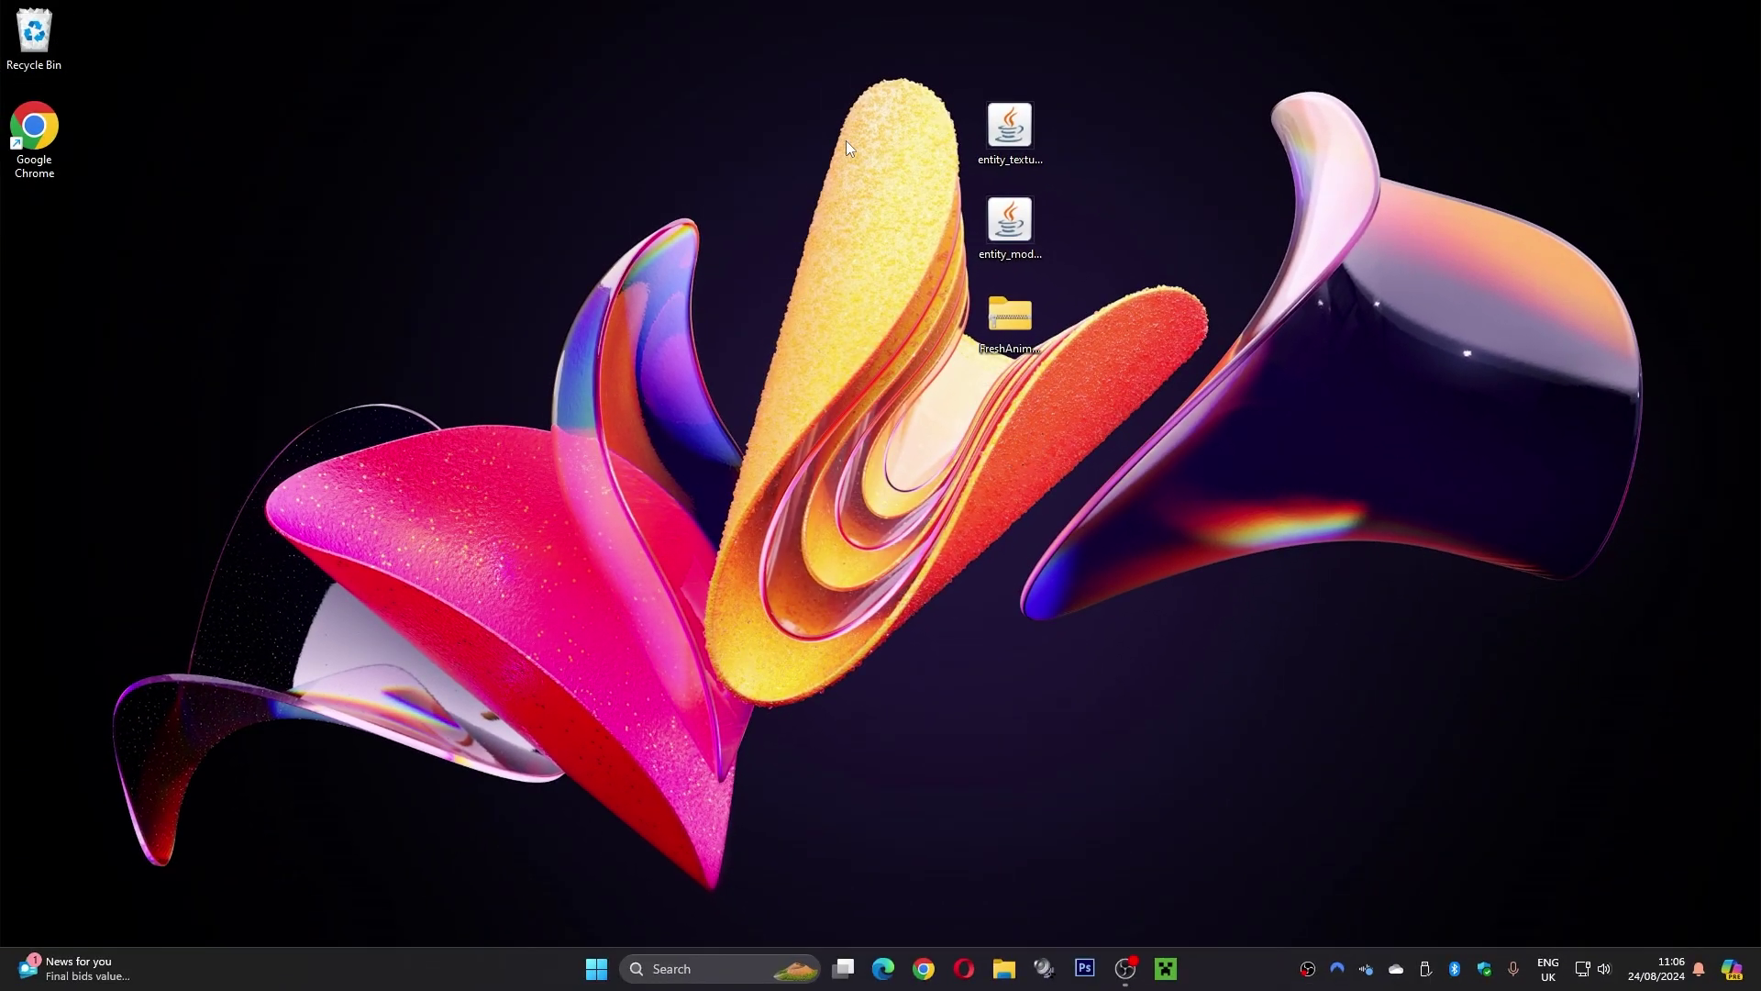
Select the two downloaded mod files on the desktop, then deselect them
drag(911, 90, 1065, 245)
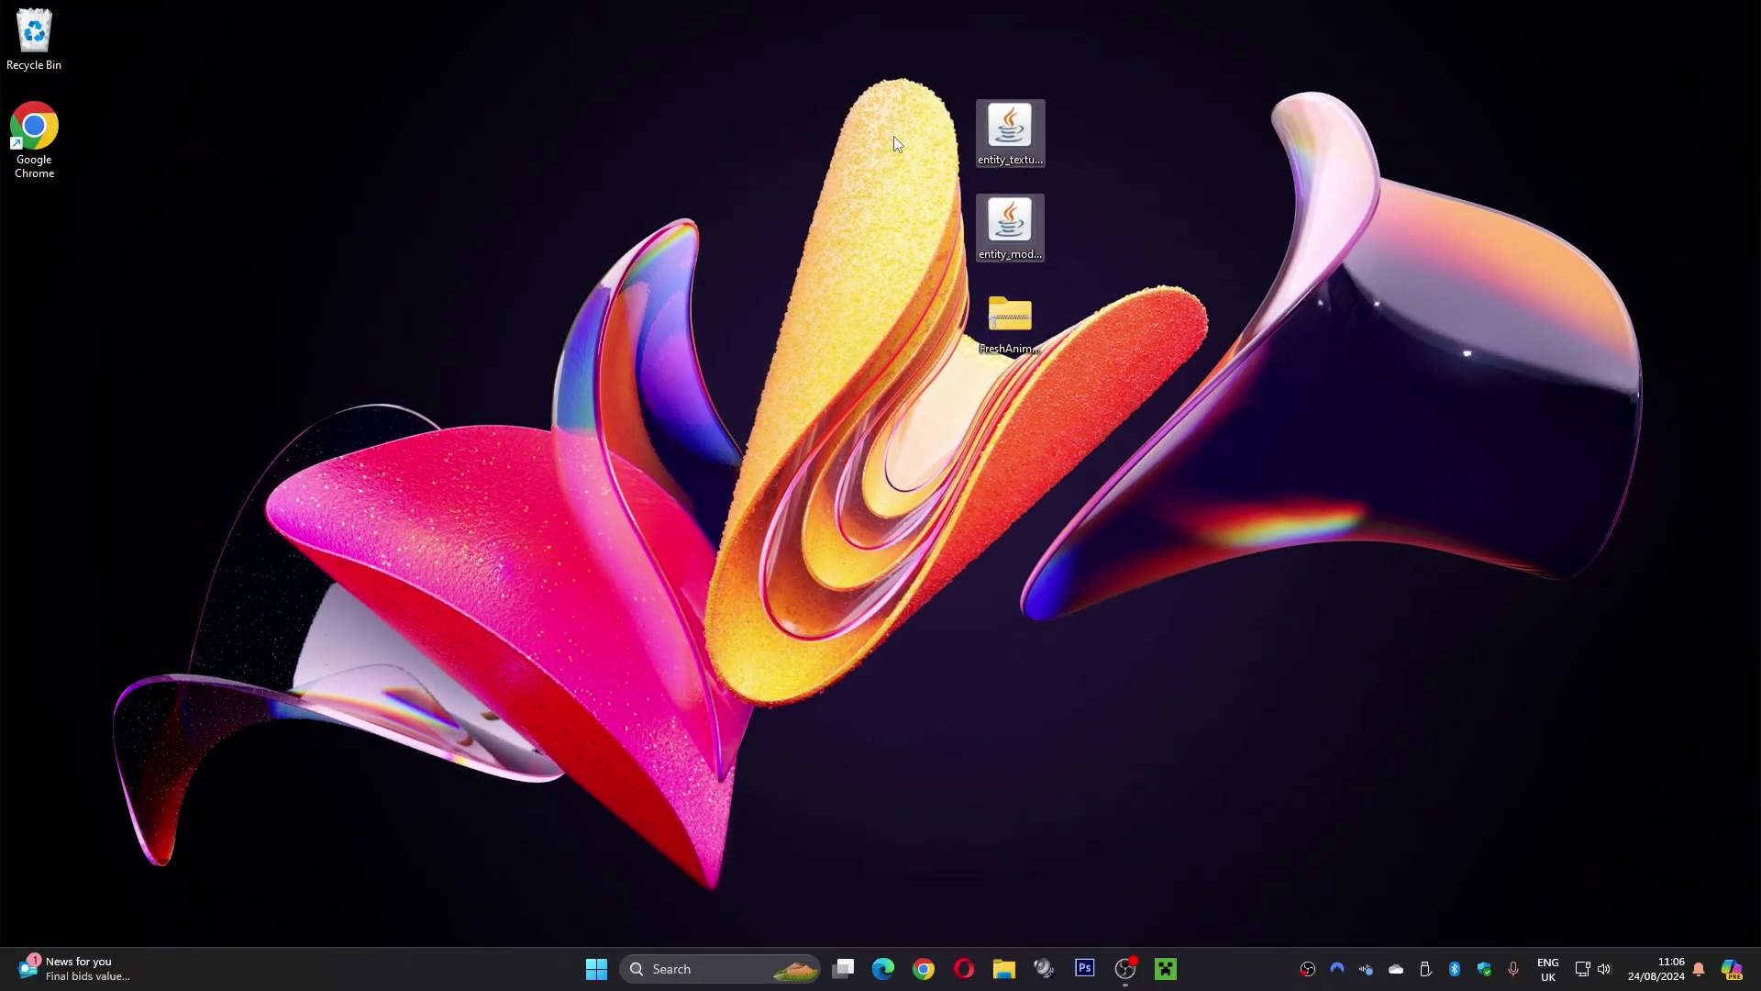
click(923, 145)
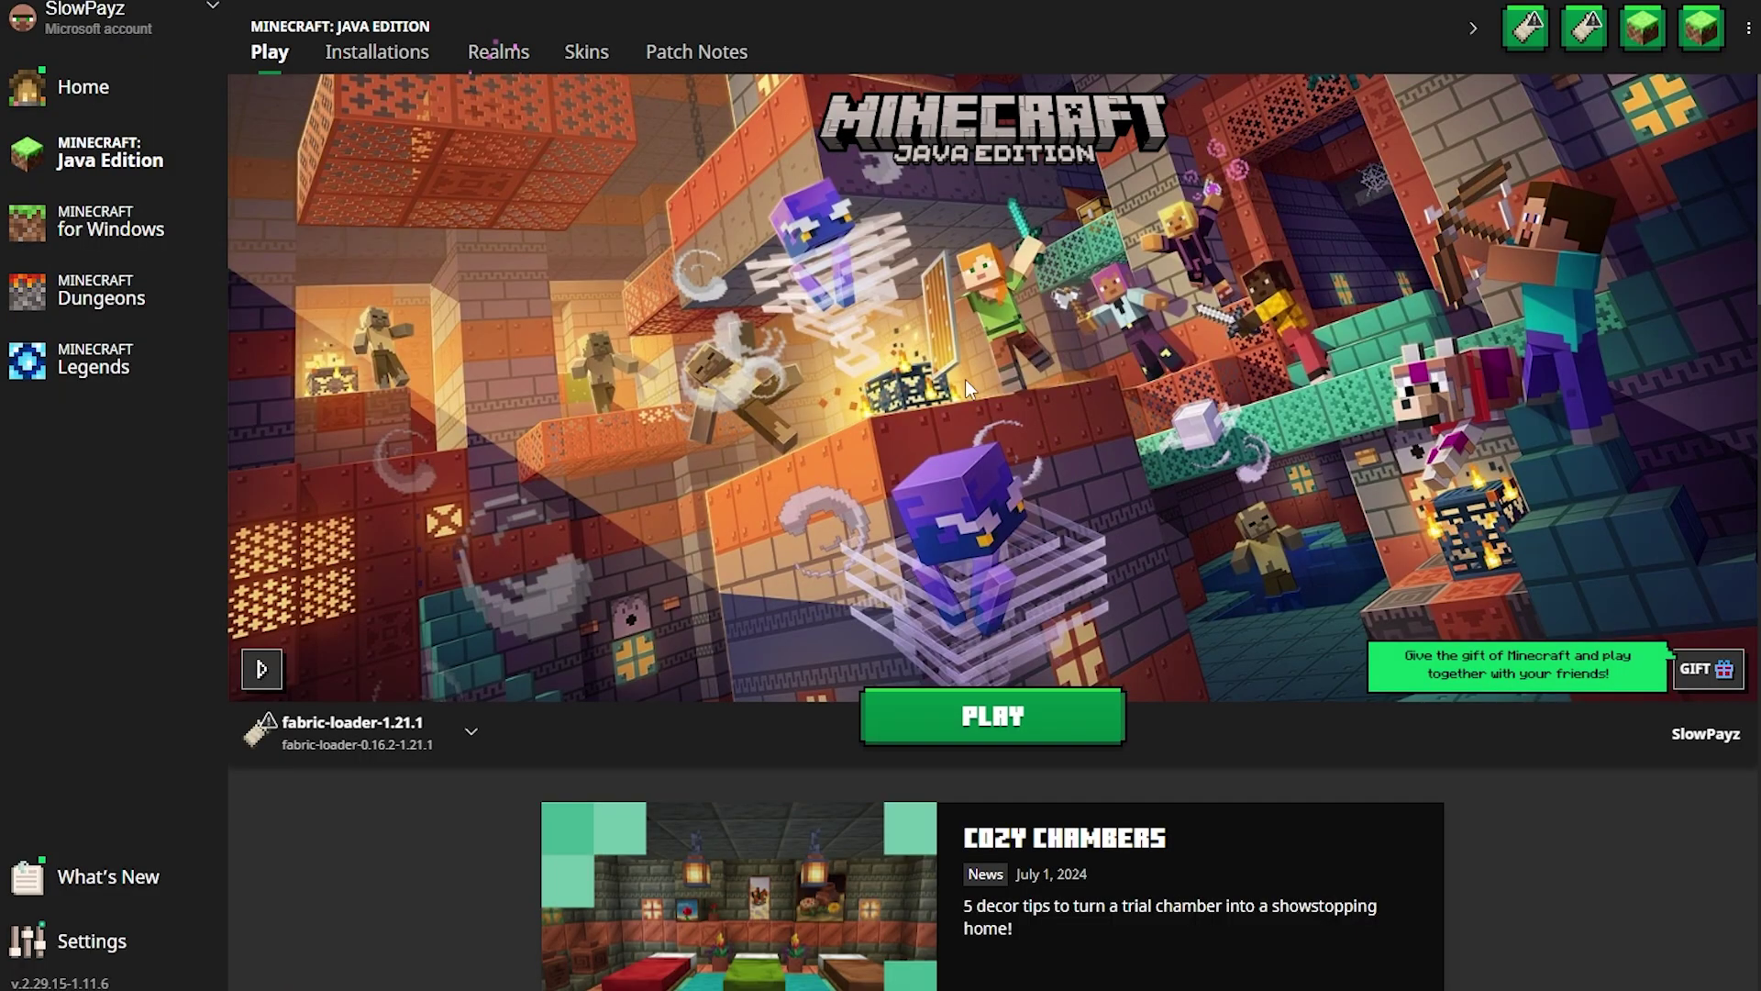
Toggle the Modded filter under Installations, then start a new installation and list its versions
click(357, 63)
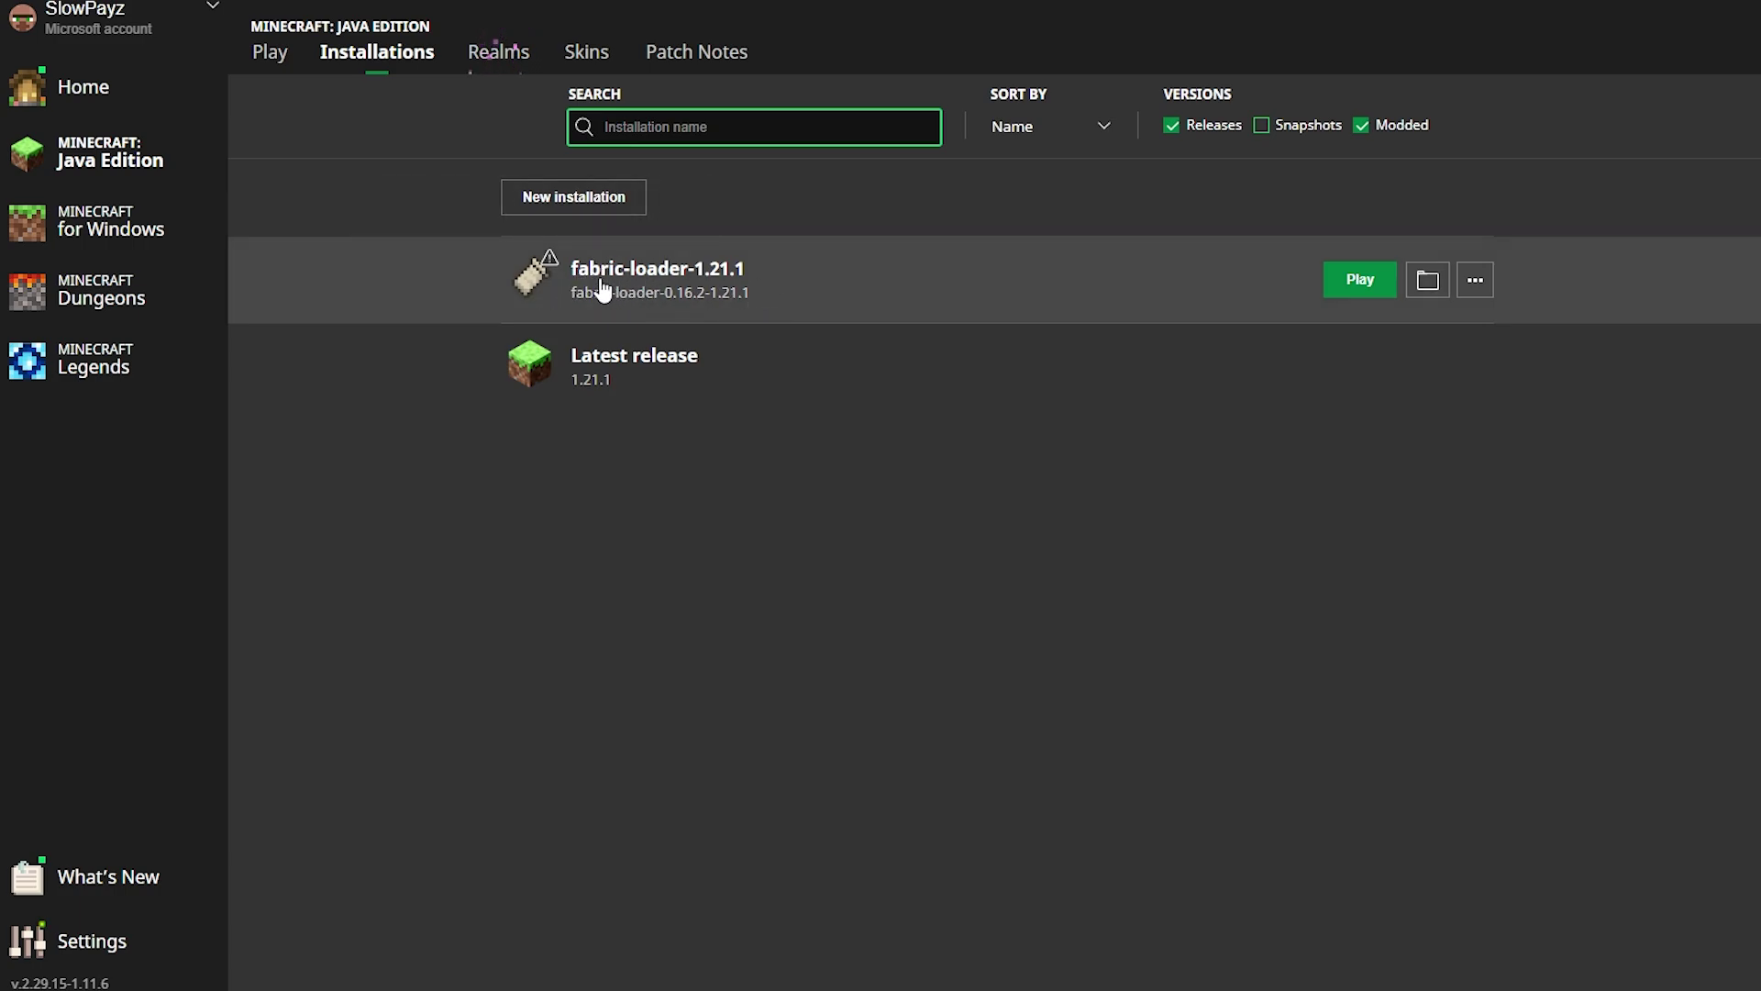
click(1361, 125)
click(1362, 125)
click(1361, 125)
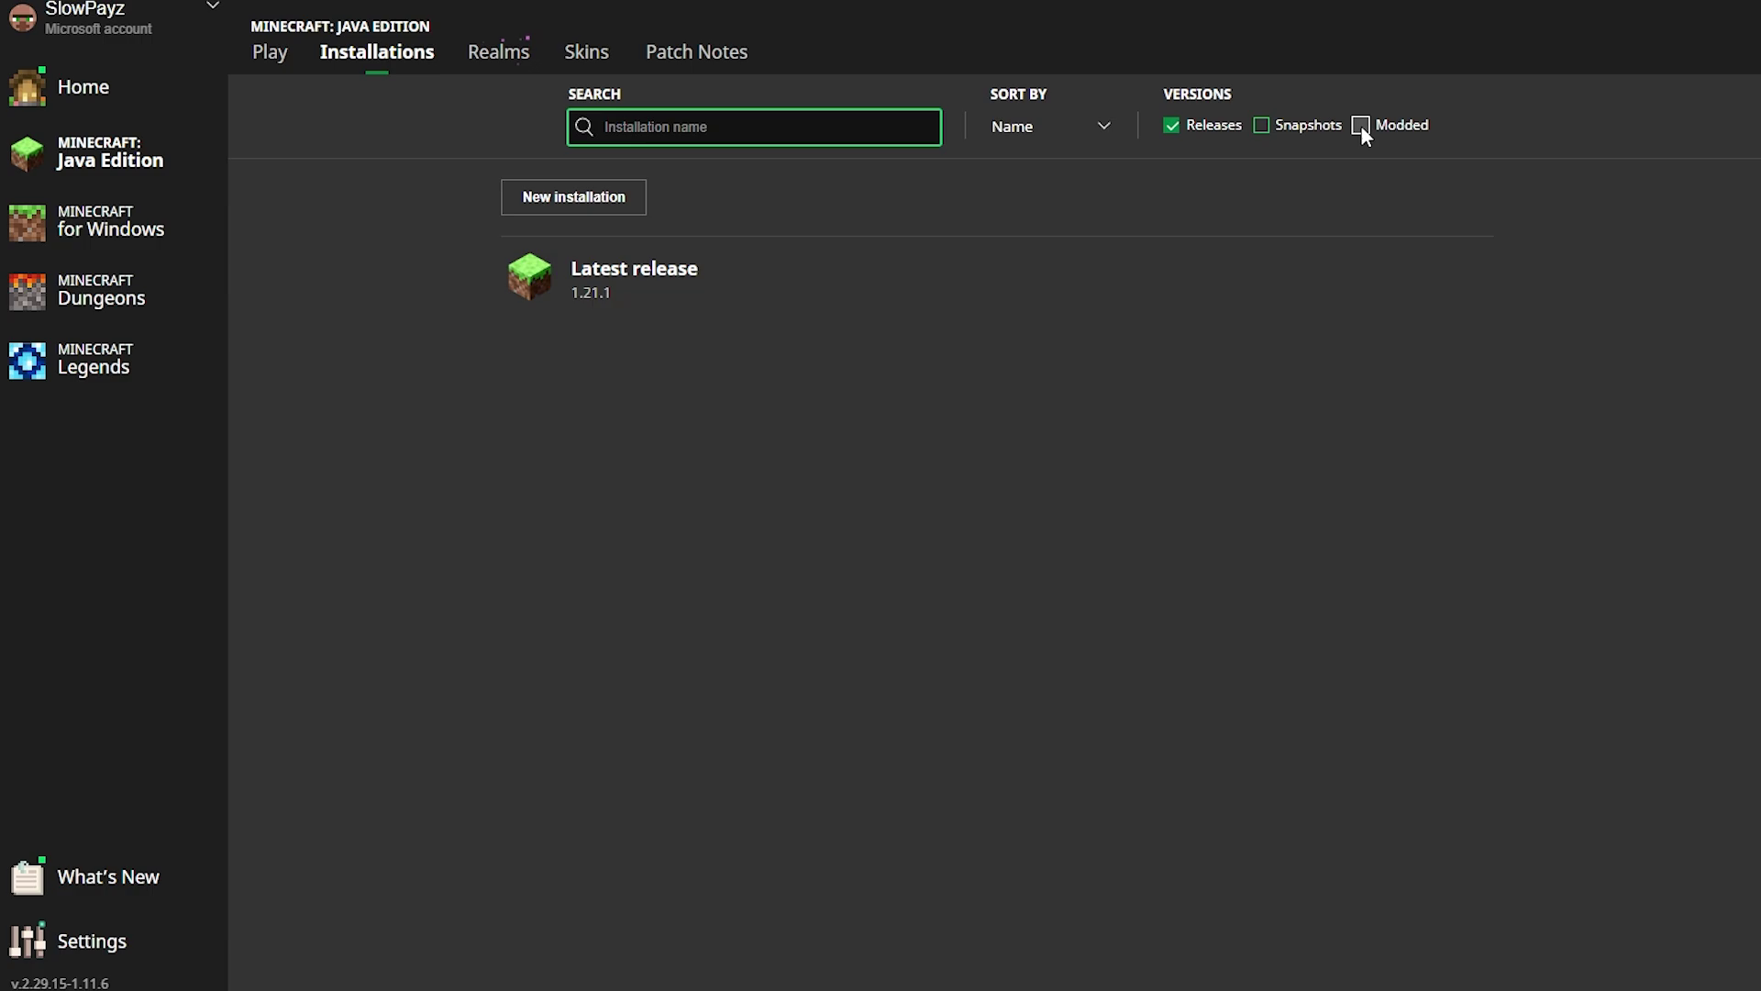
click(1361, 124)
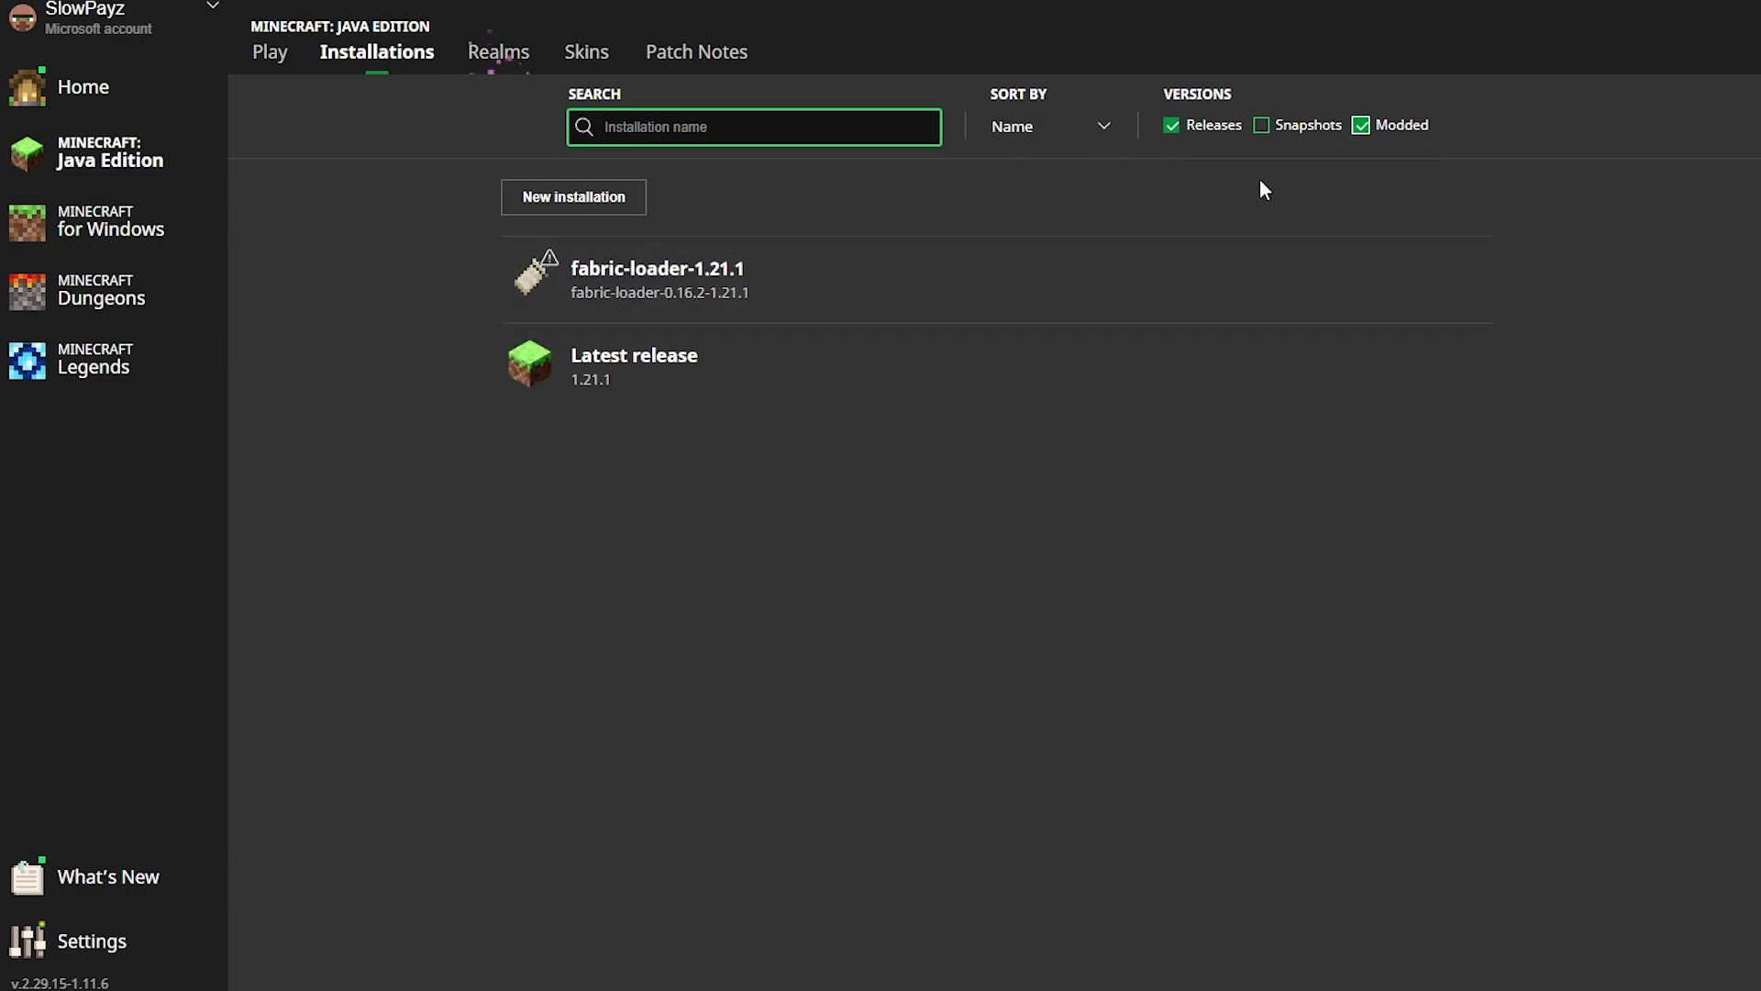
click(573, 202)
click(737, 305)
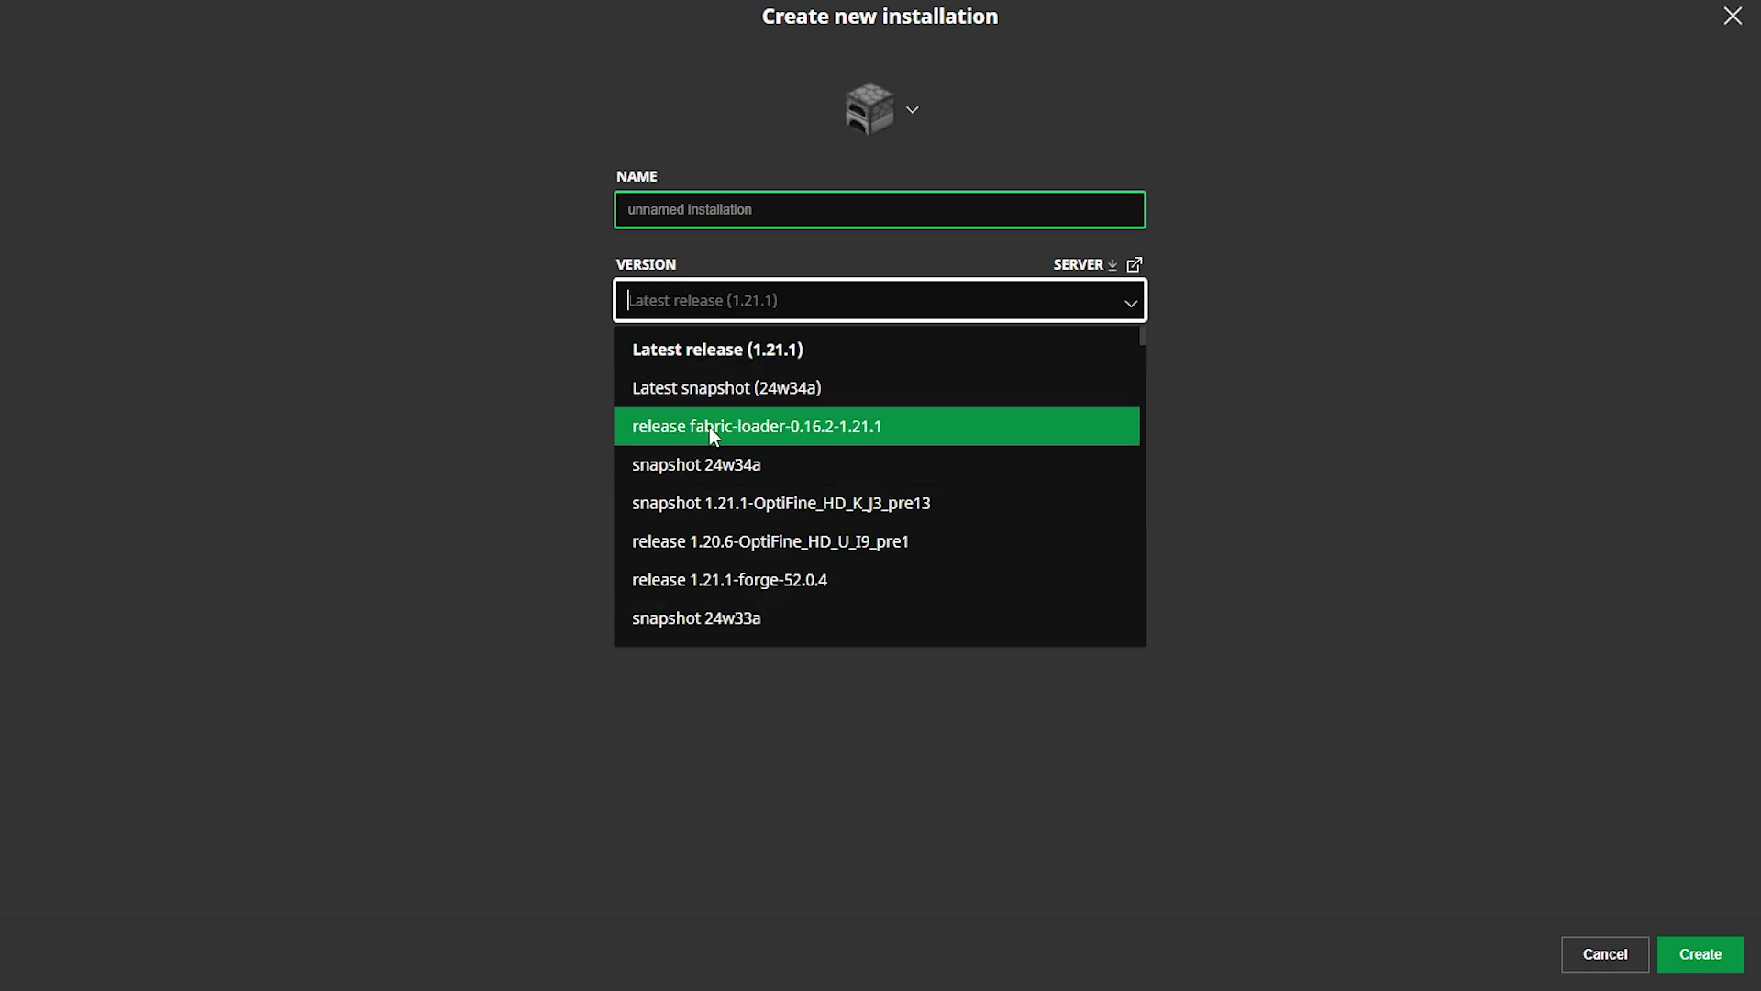
Pick fabric-loader-0.16.2-1.21.1 as the version, then discard the new installation
click(752, 428)
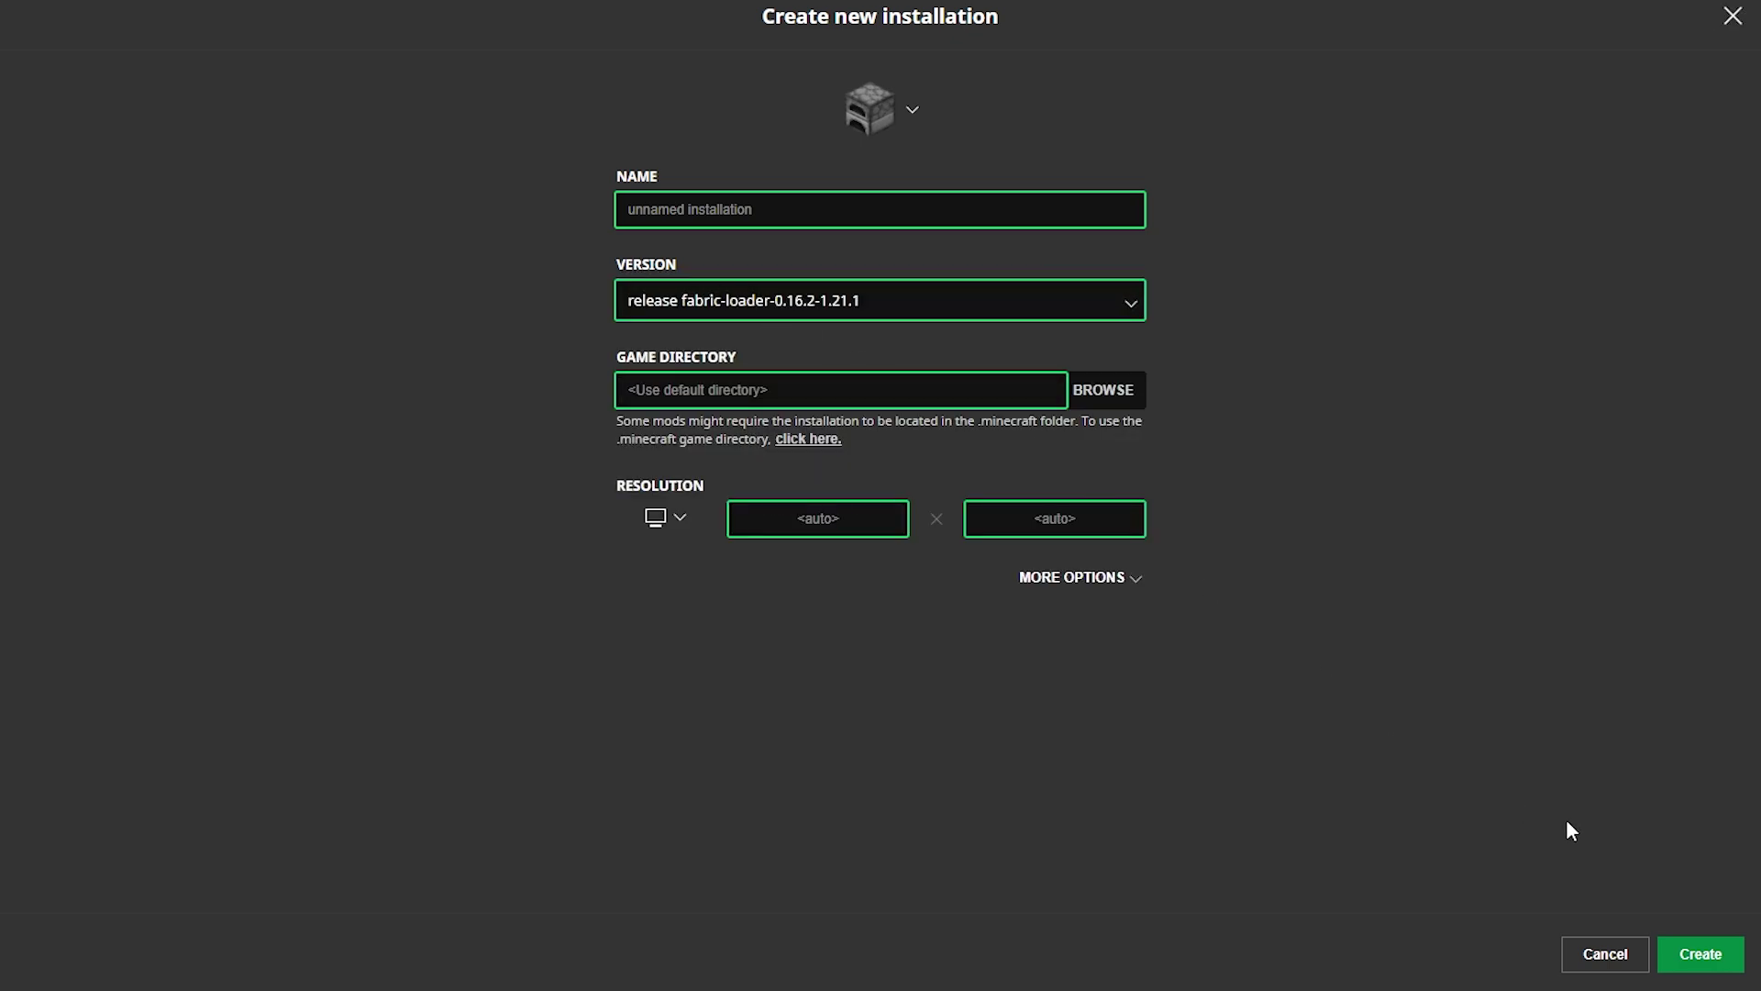
click(1730, 19)
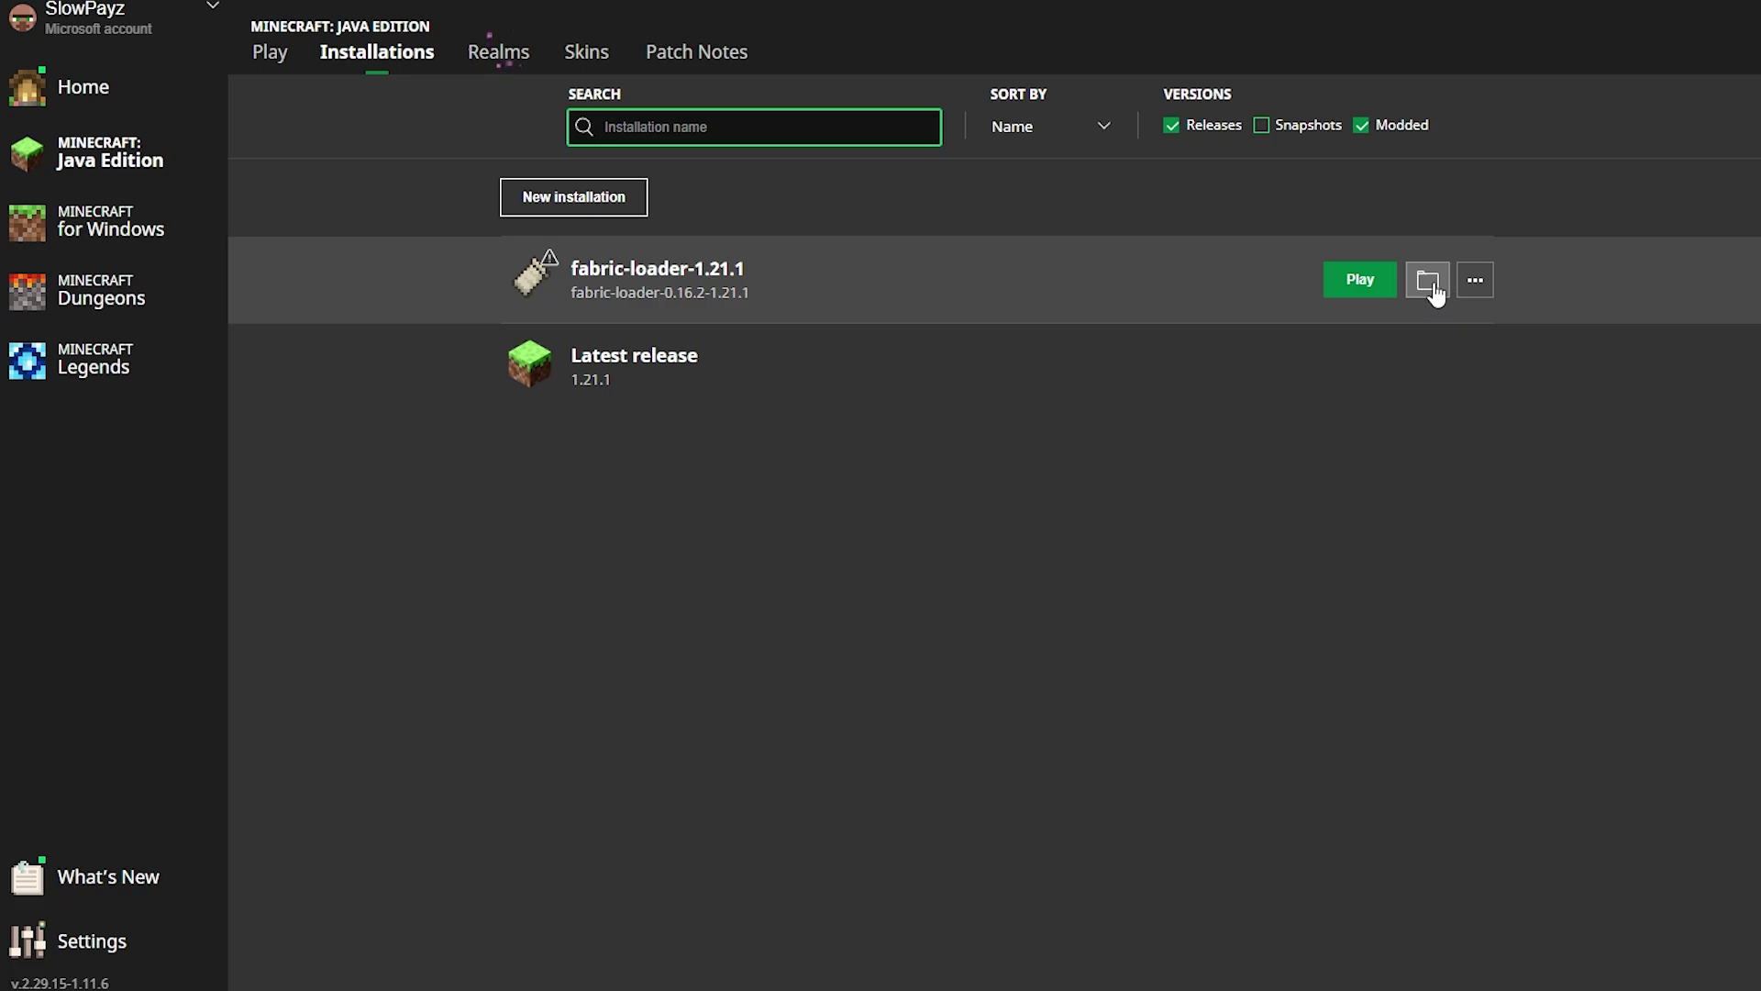
Open the fabric-loader installation's game folder and enter its empty mods folder
click(1431, 286)
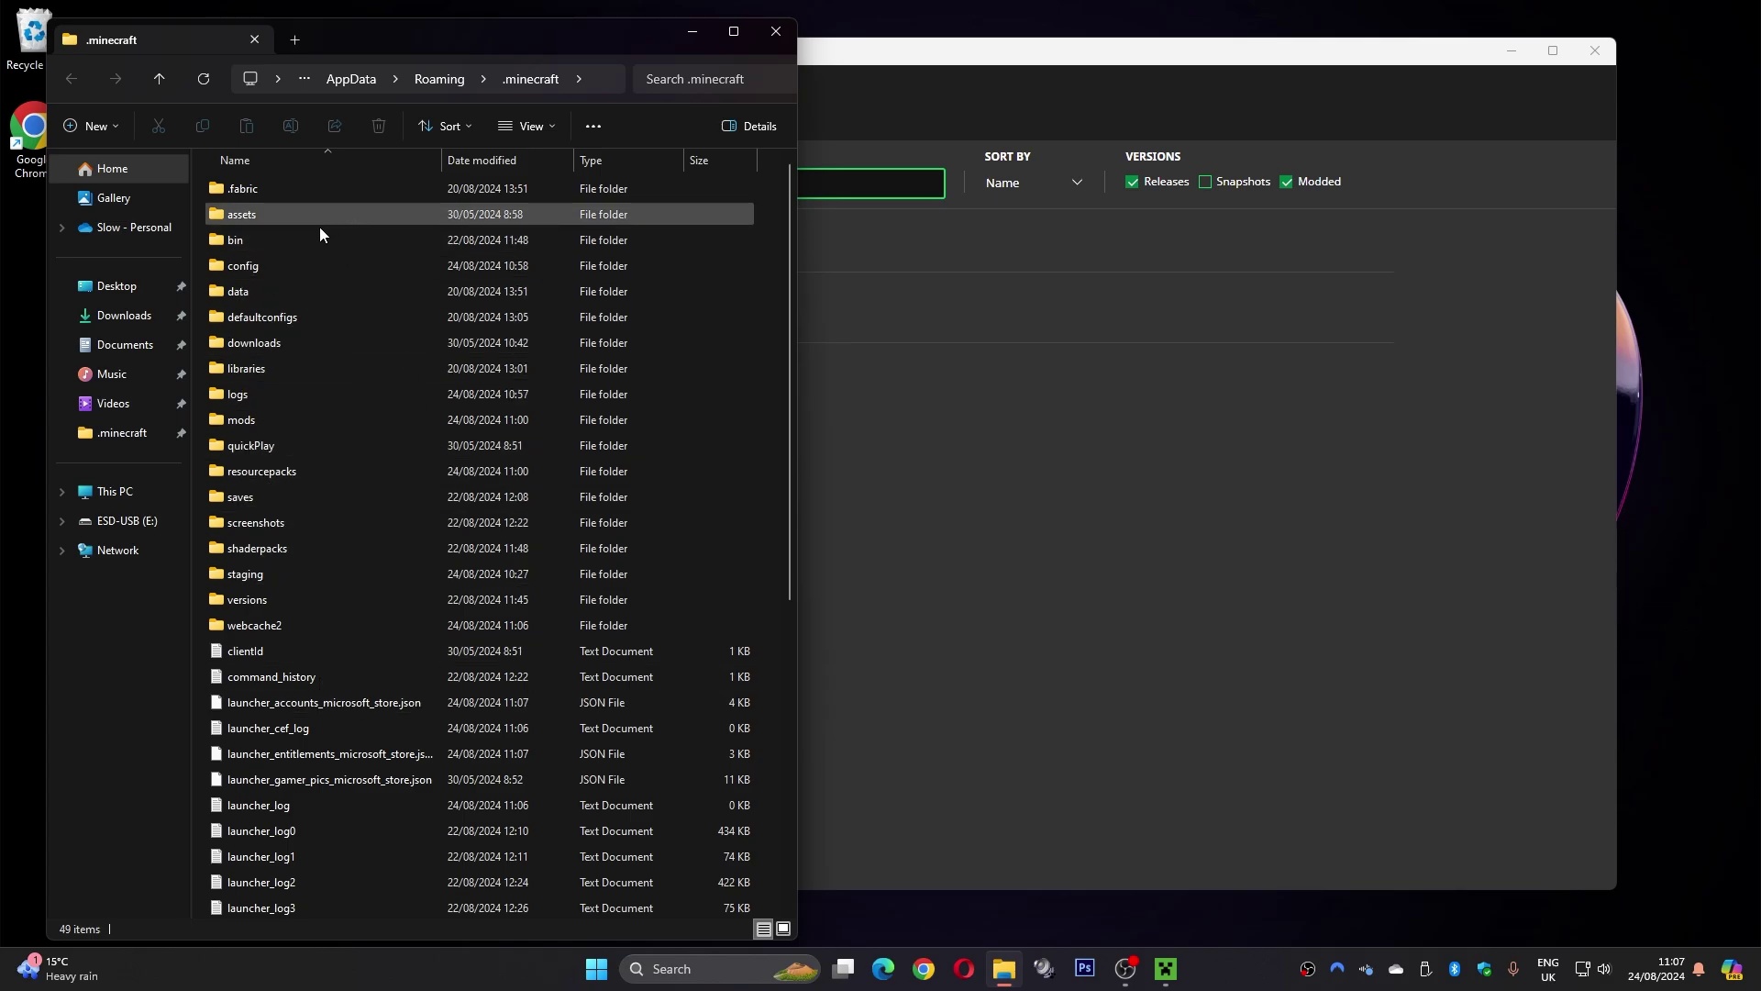
mouse_move(282, 421)
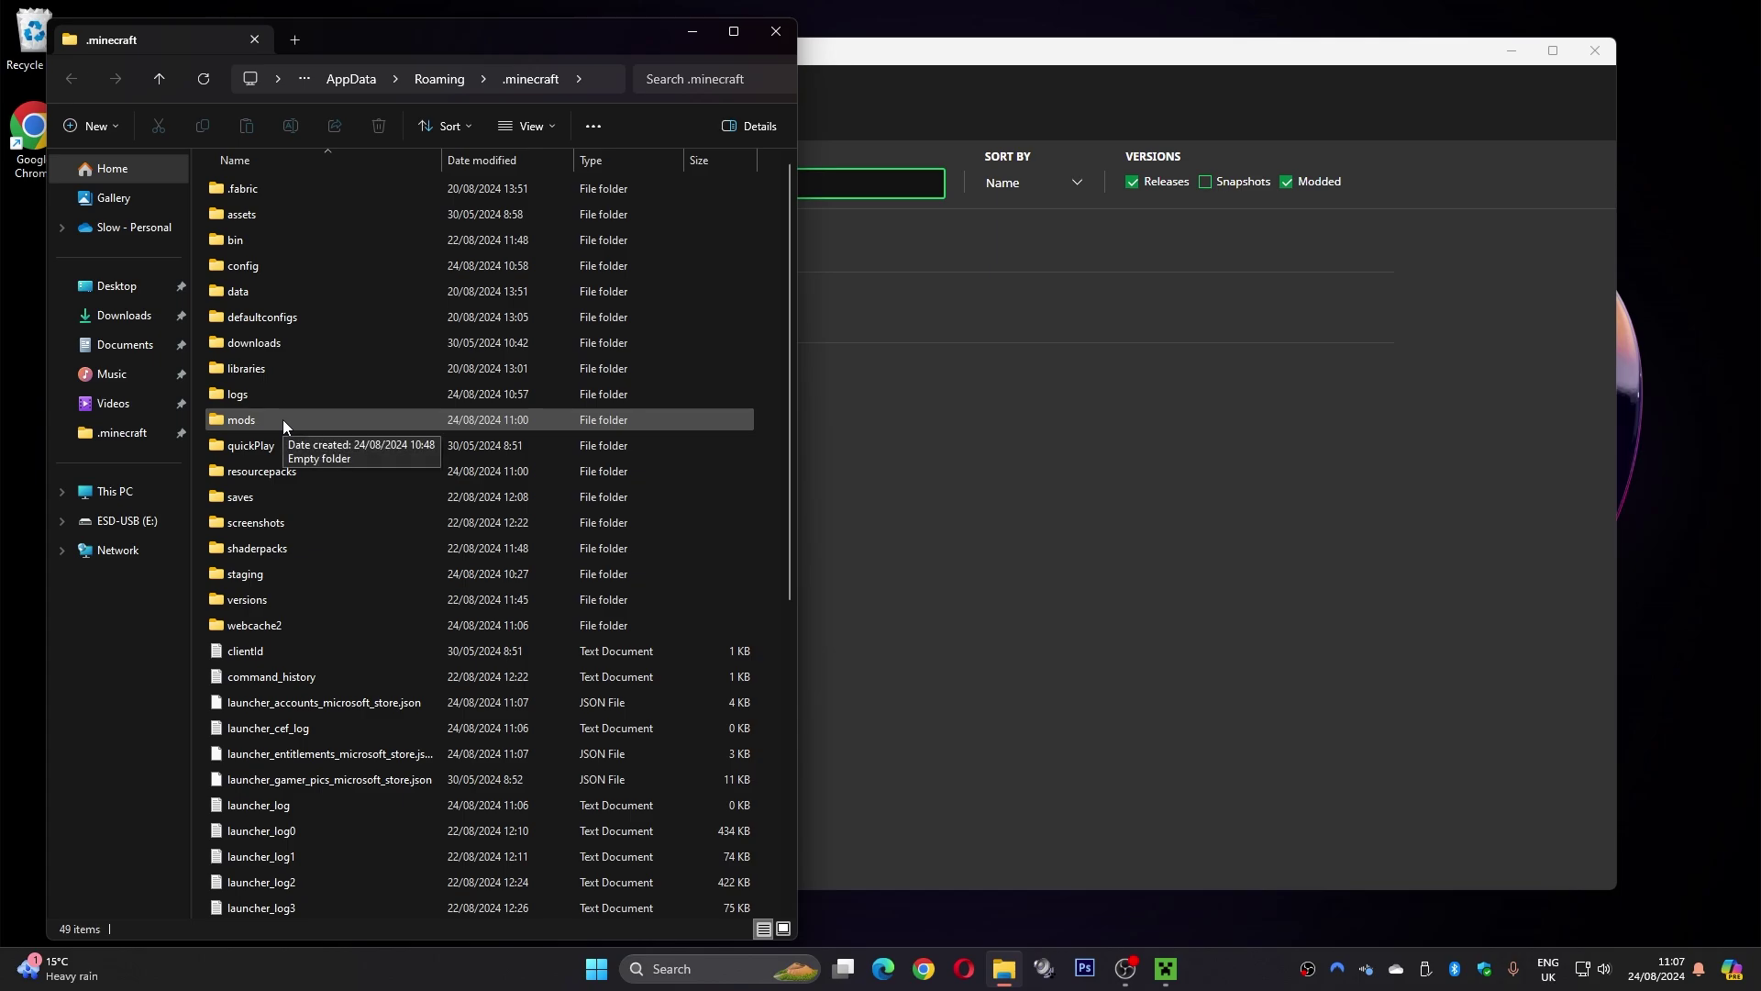
double_click(282, 421)
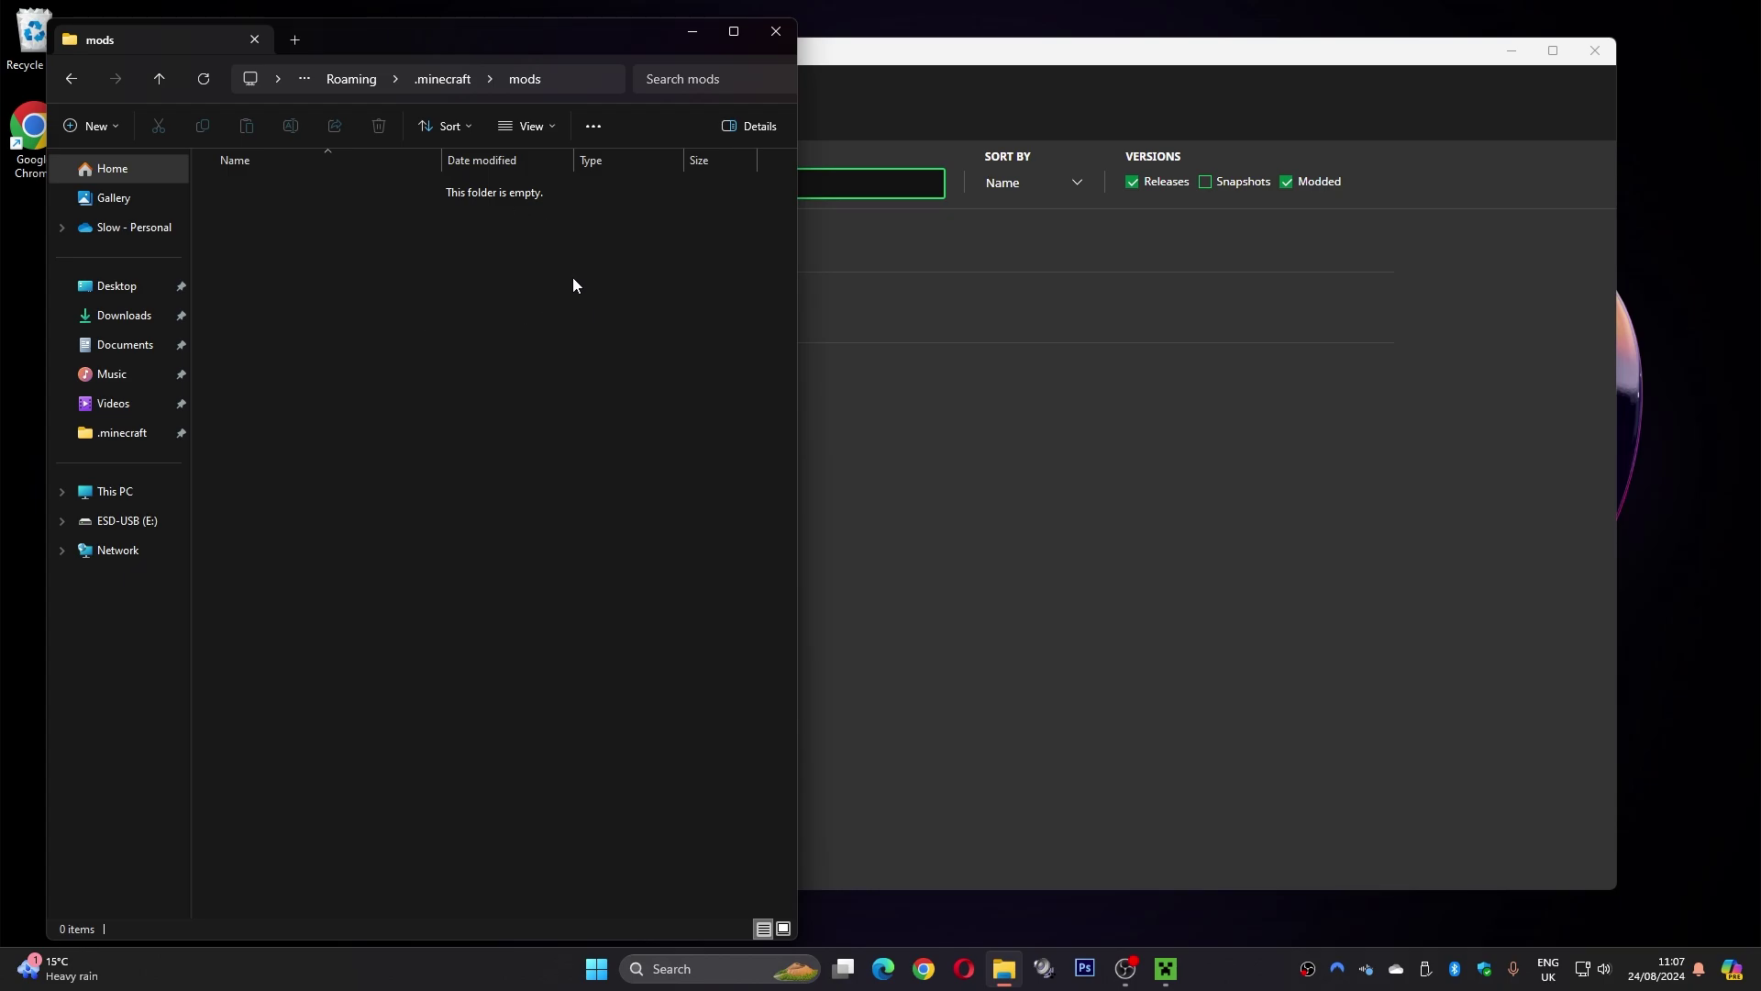
Move the entity_texture_features and entity_model_features jars from the desktop into mods, then close Explorer
click(1509, 57)
drag(912, 91, 1073, 243)
drag(1005, 135, 444, 294)
click(420, 282)
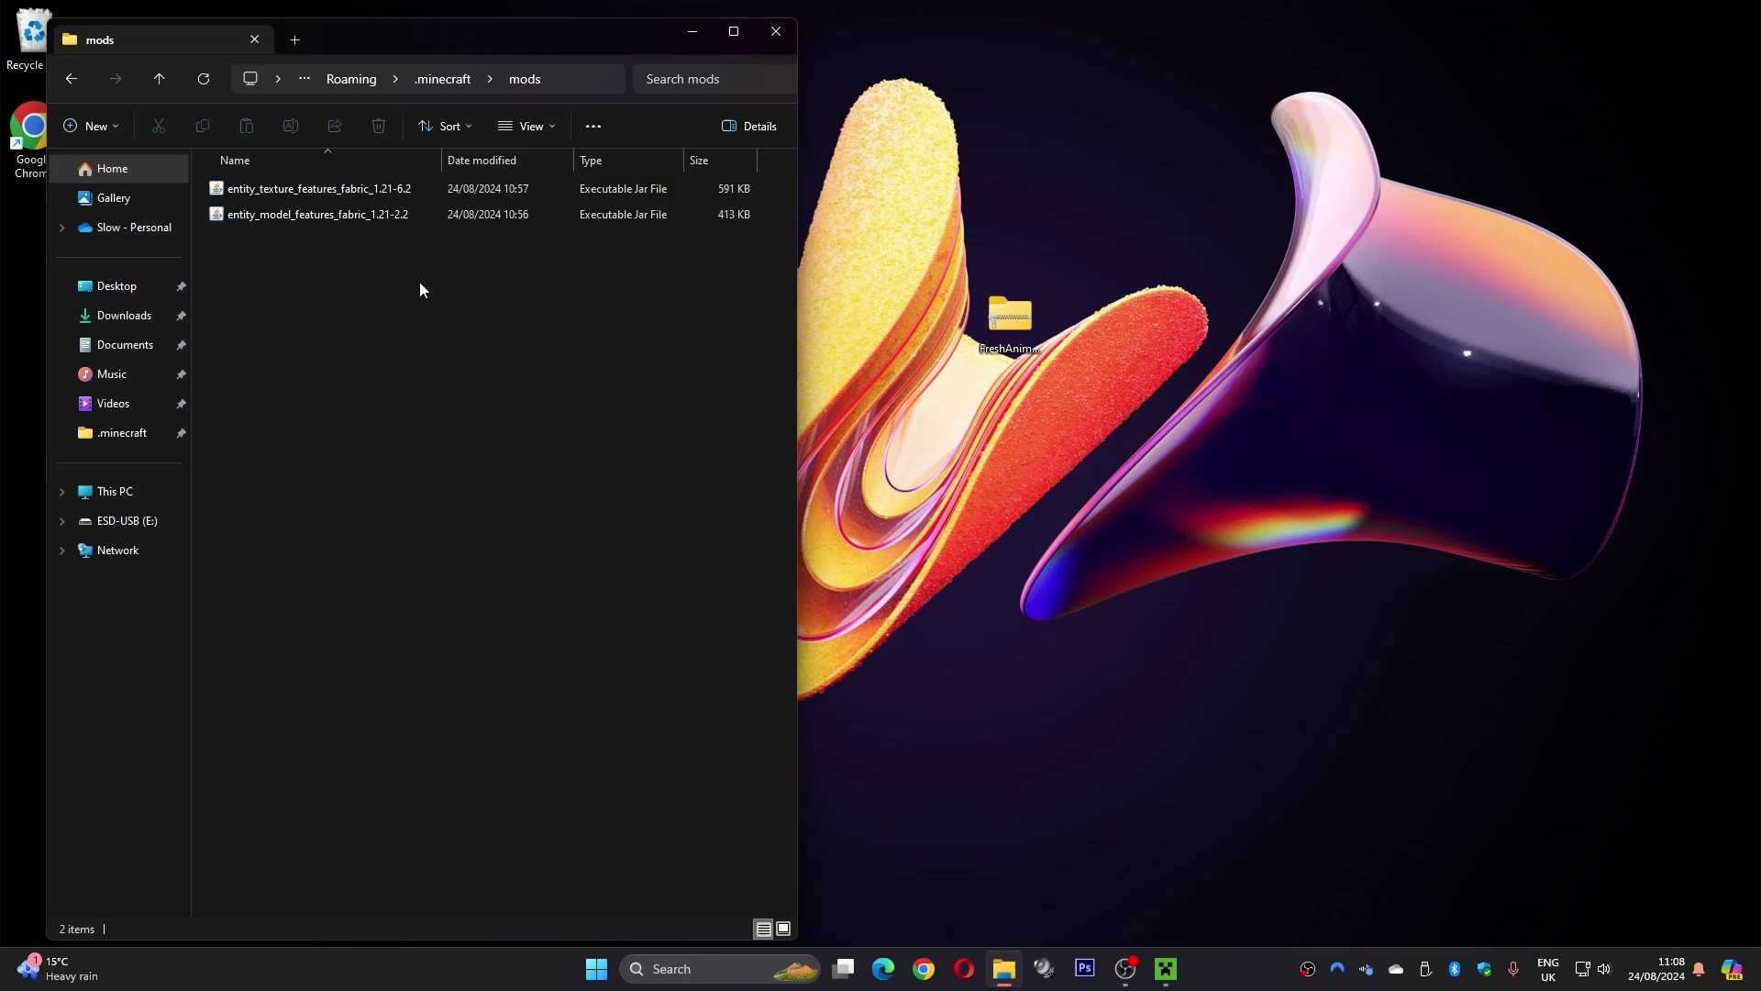
click(775, 33)
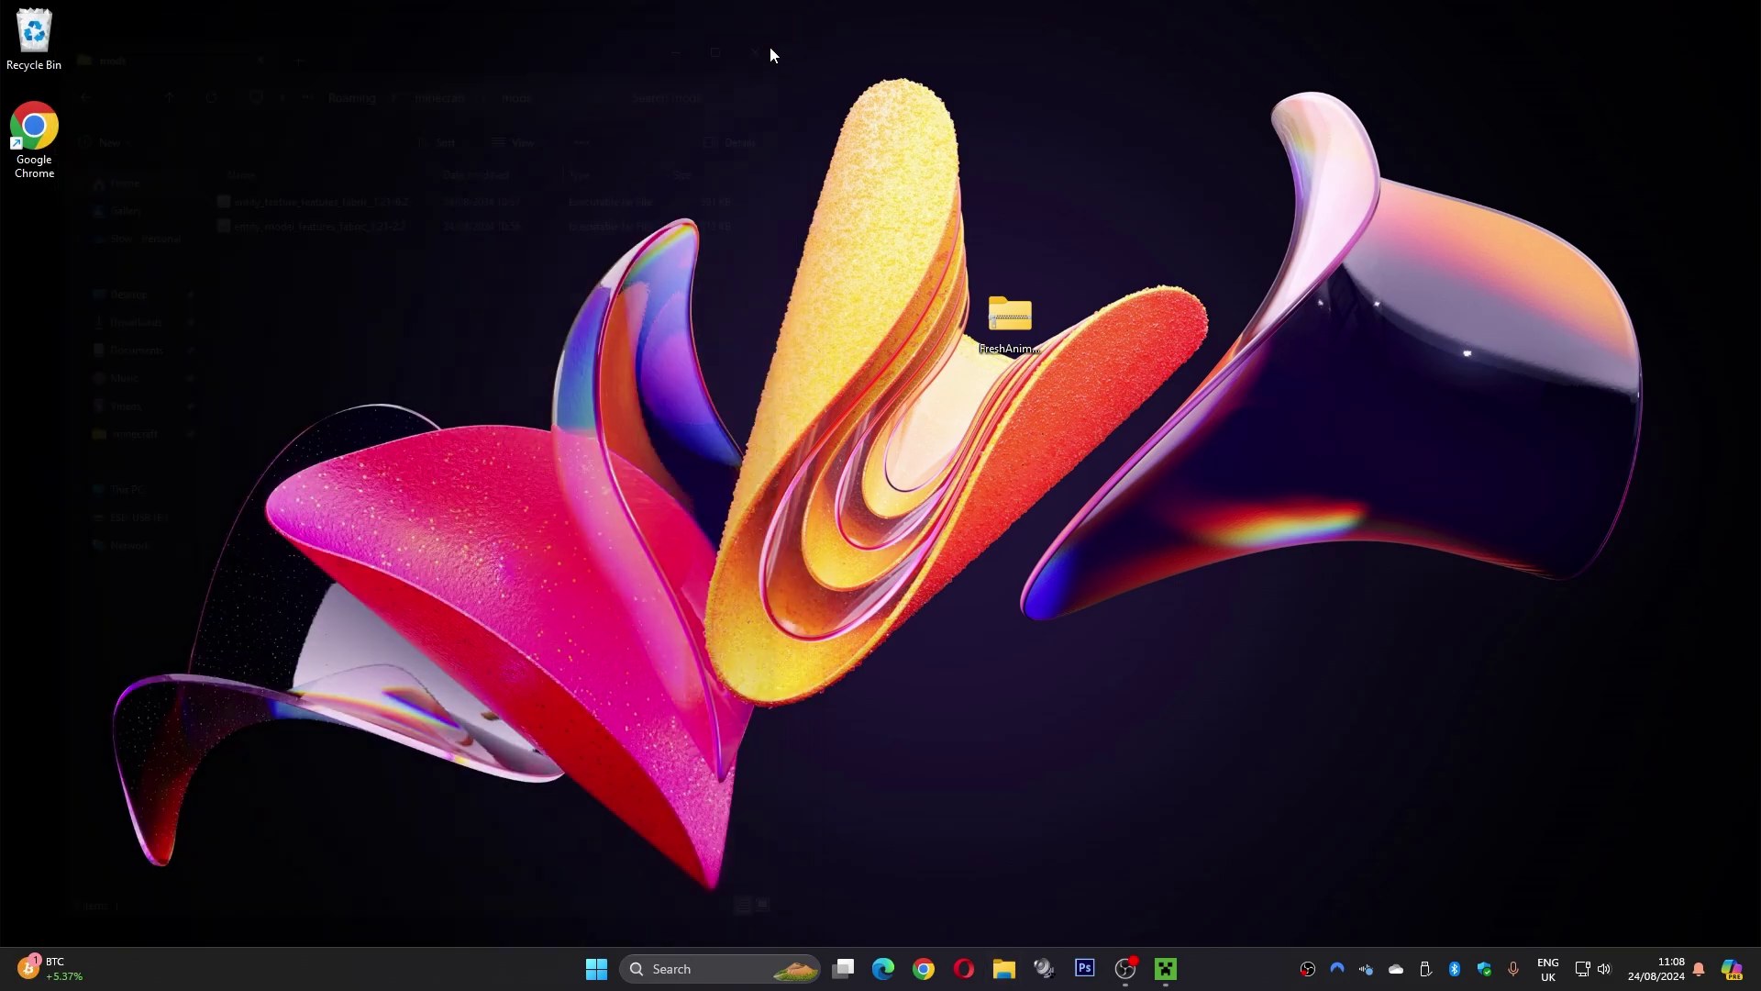
Launch the fabric-loader-1.21.1 installation from the Minecraft Launcher's Installations tab
click(1164, 970)
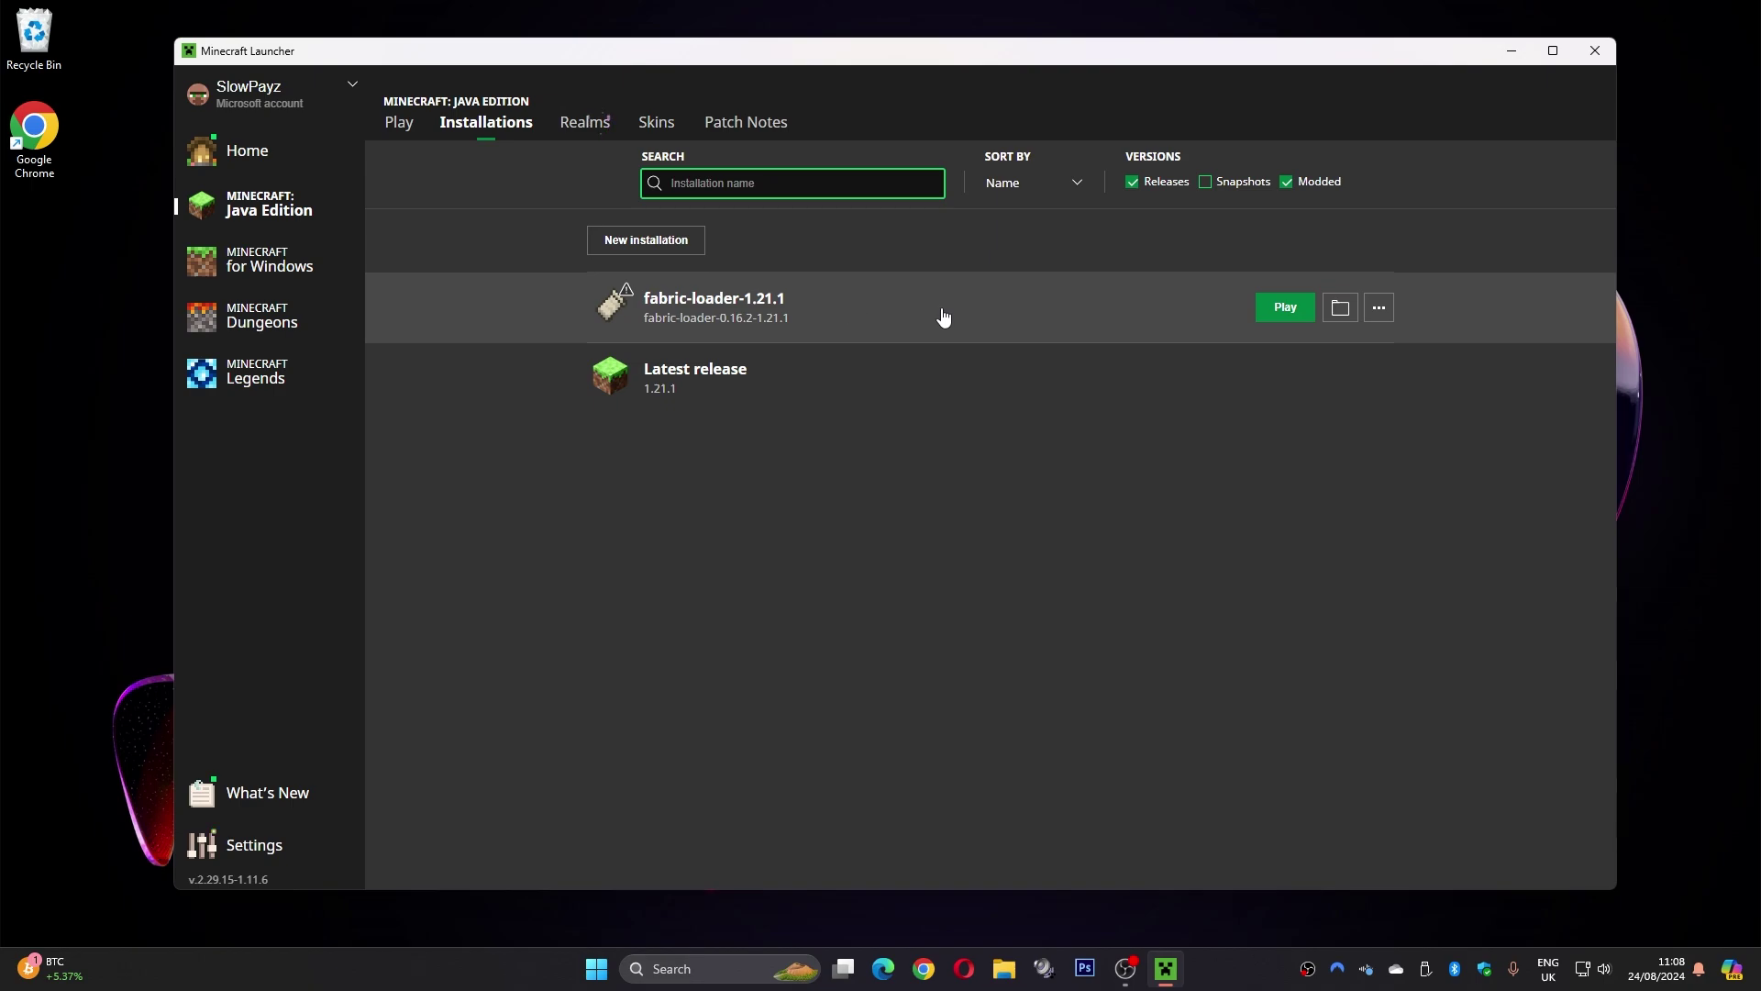
click(1280, 311)
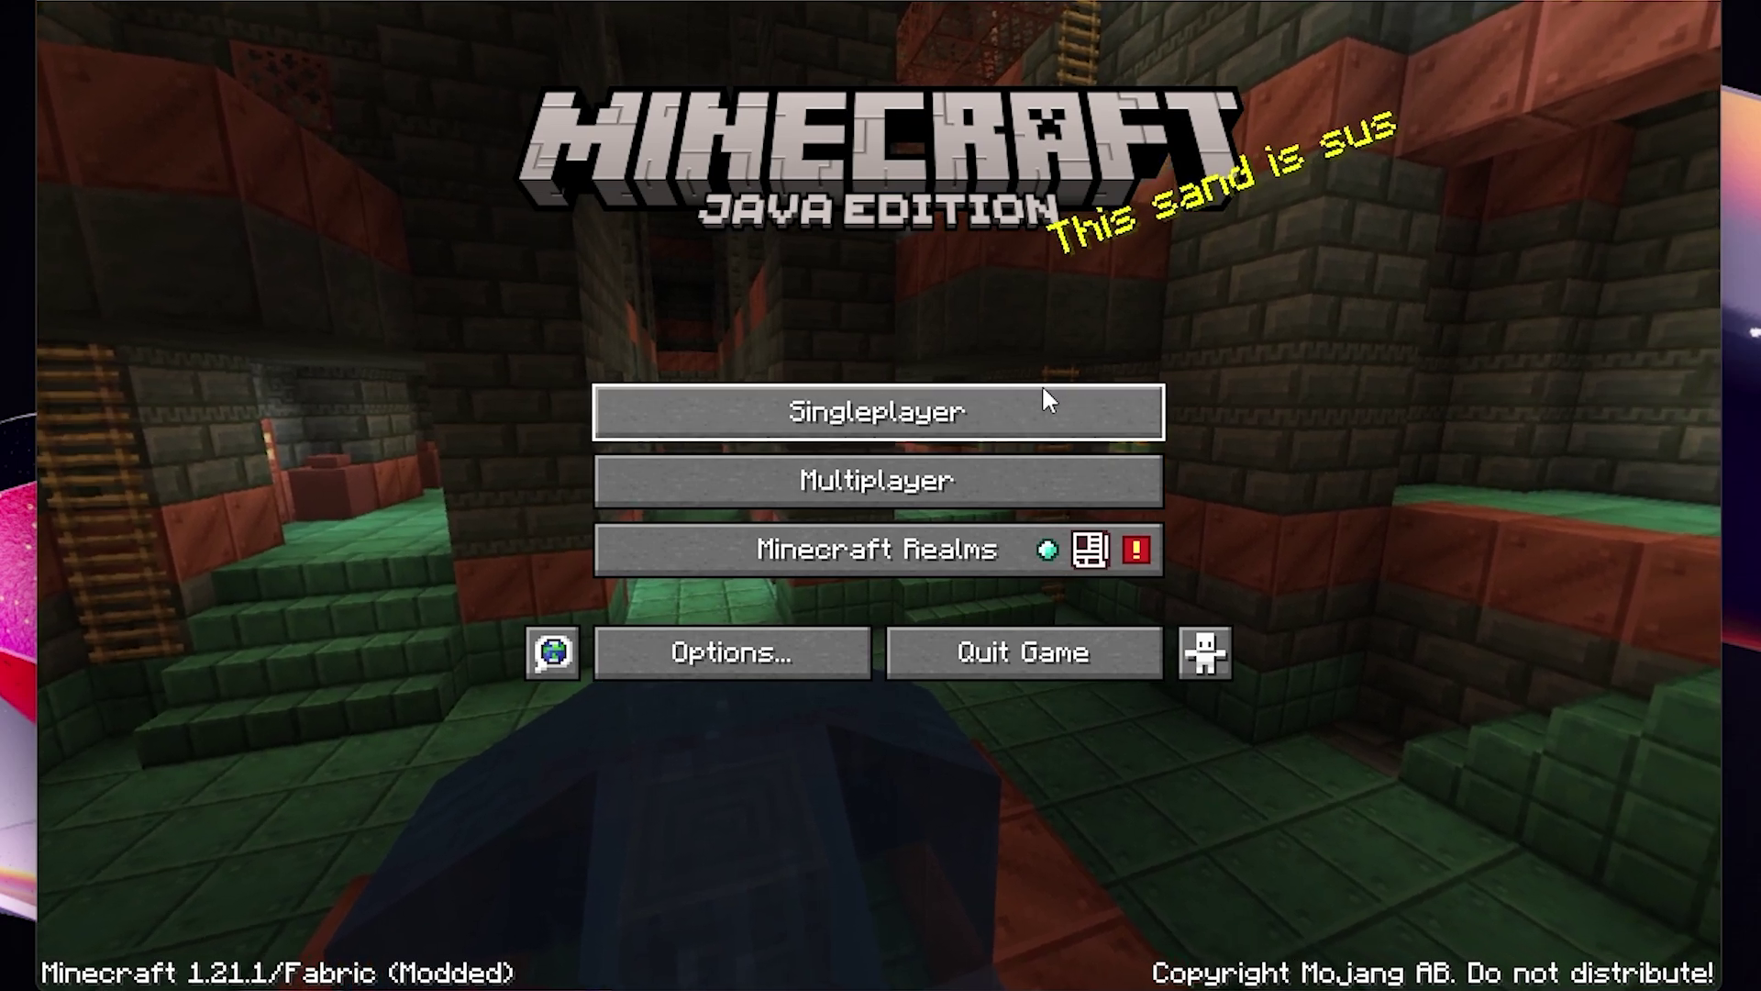
Copy FreshAnimations_v1.9.2.zip into .minecraft\resourcepacks via Options > Resource Packs > Open Pack Folder
click(727, 657)
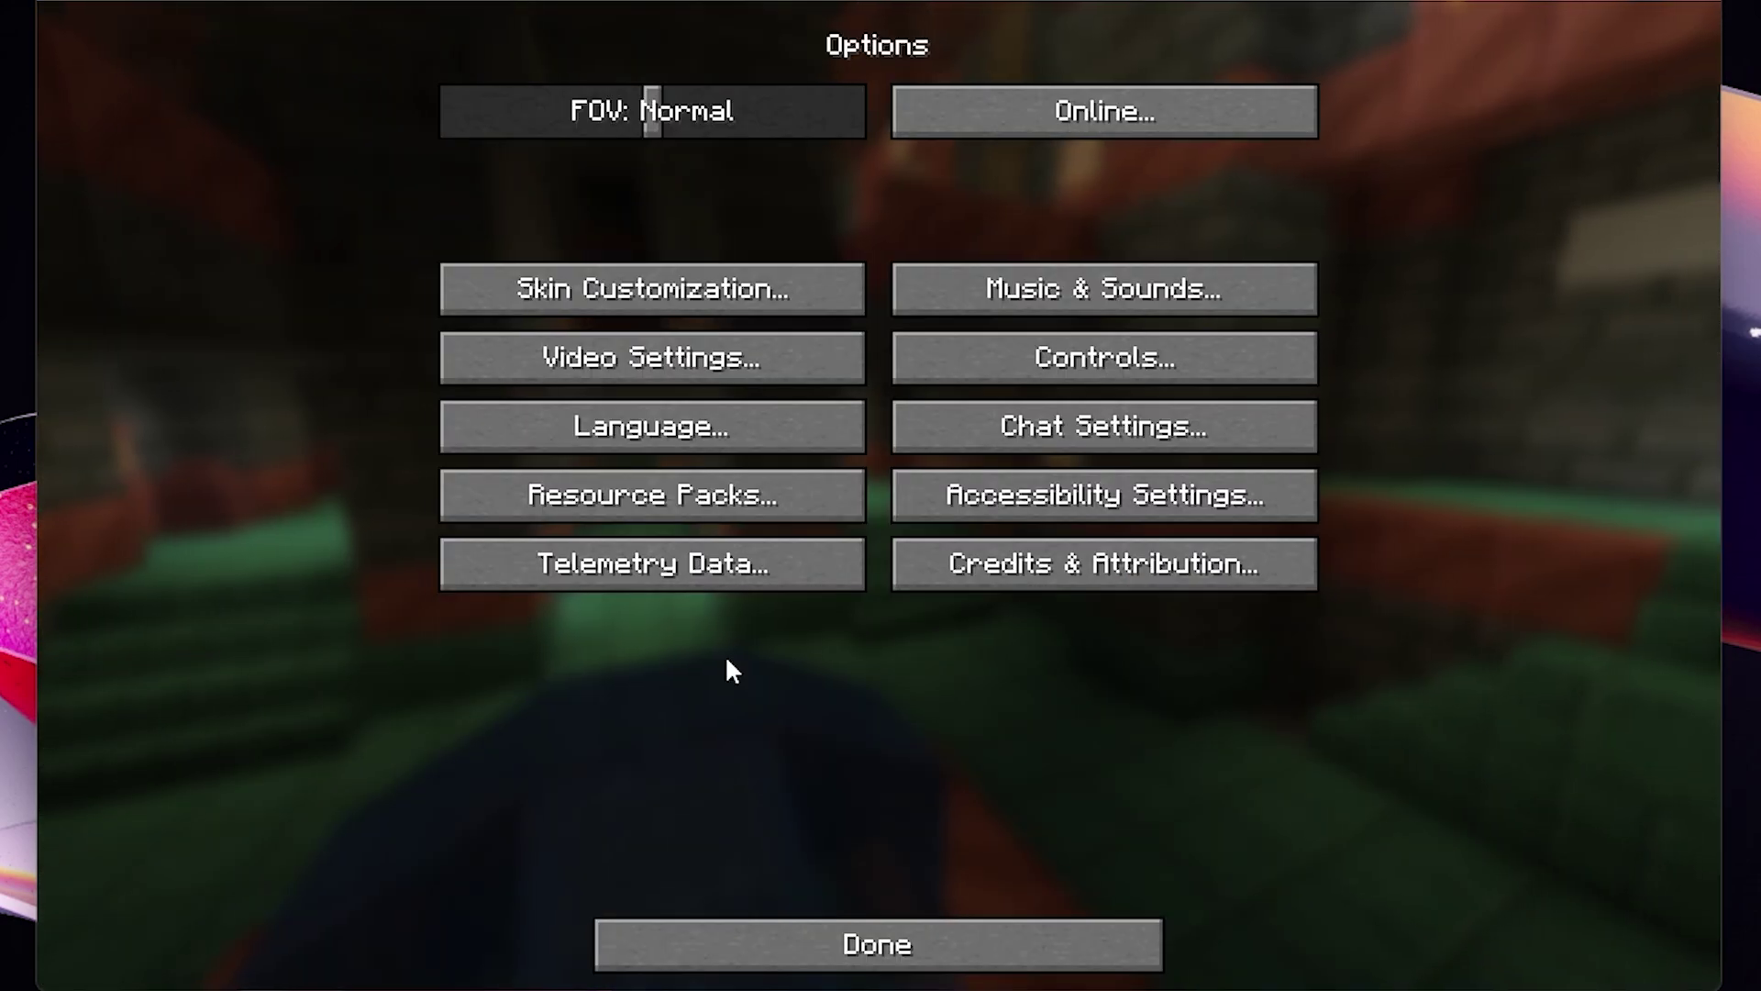
click(630, 498)
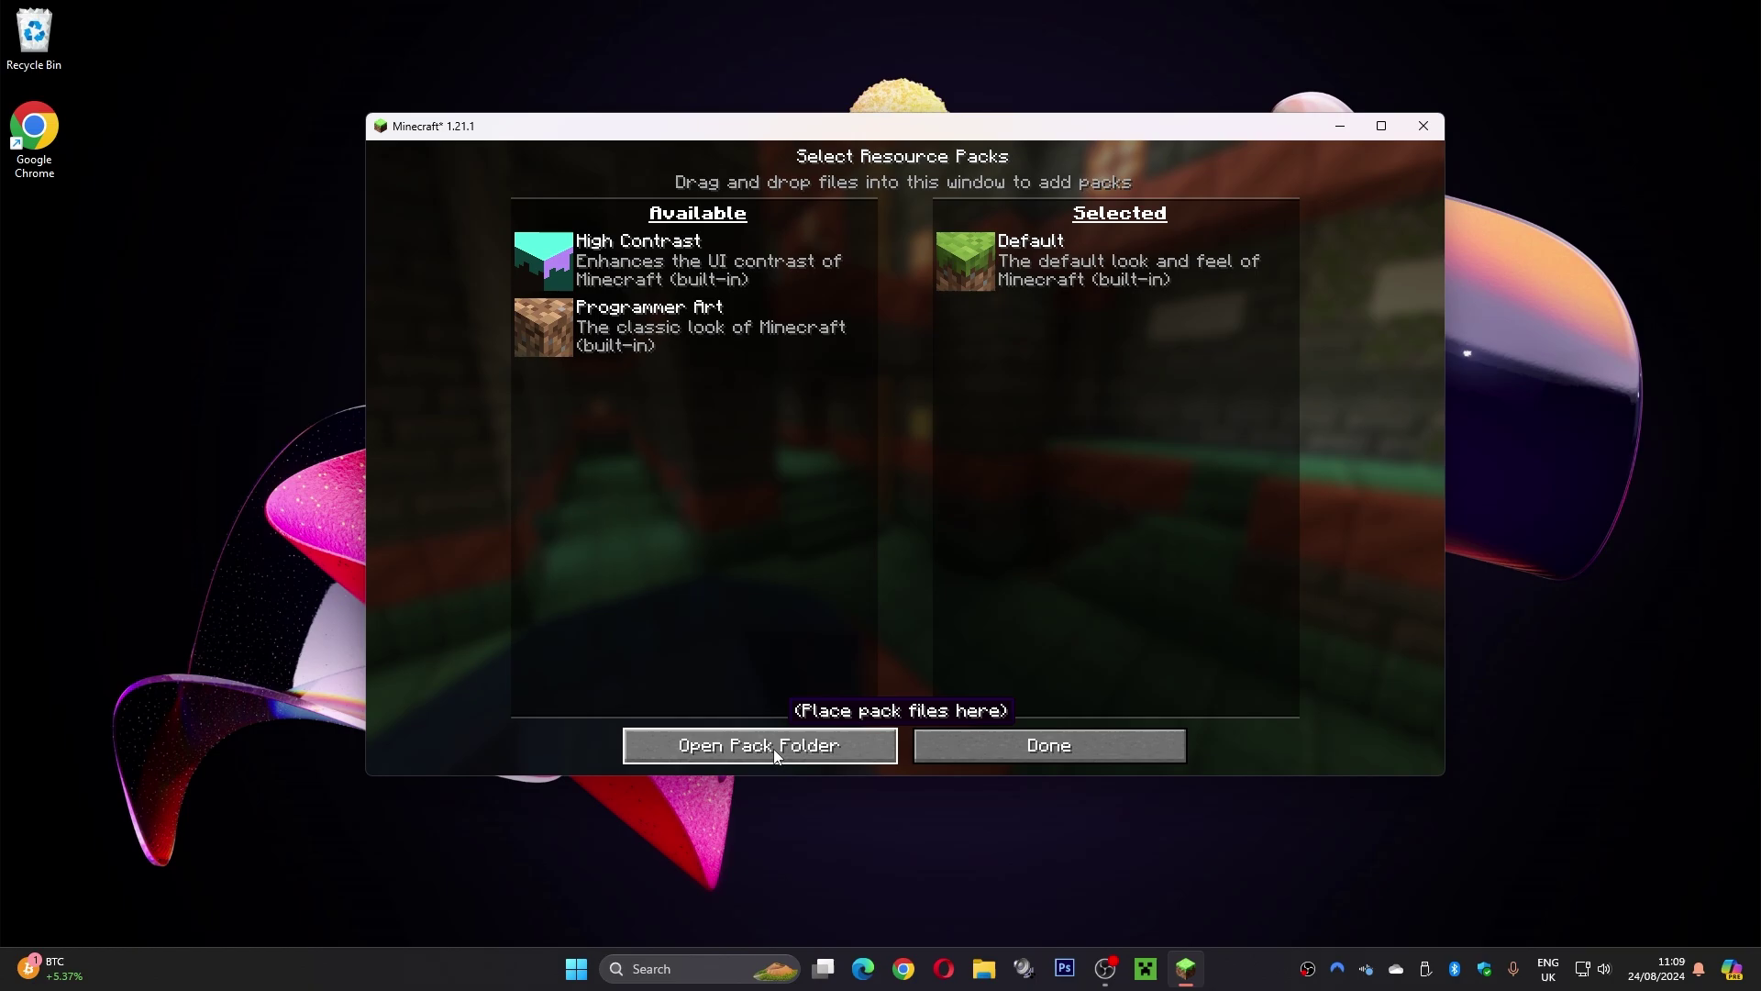
click(746, 811)
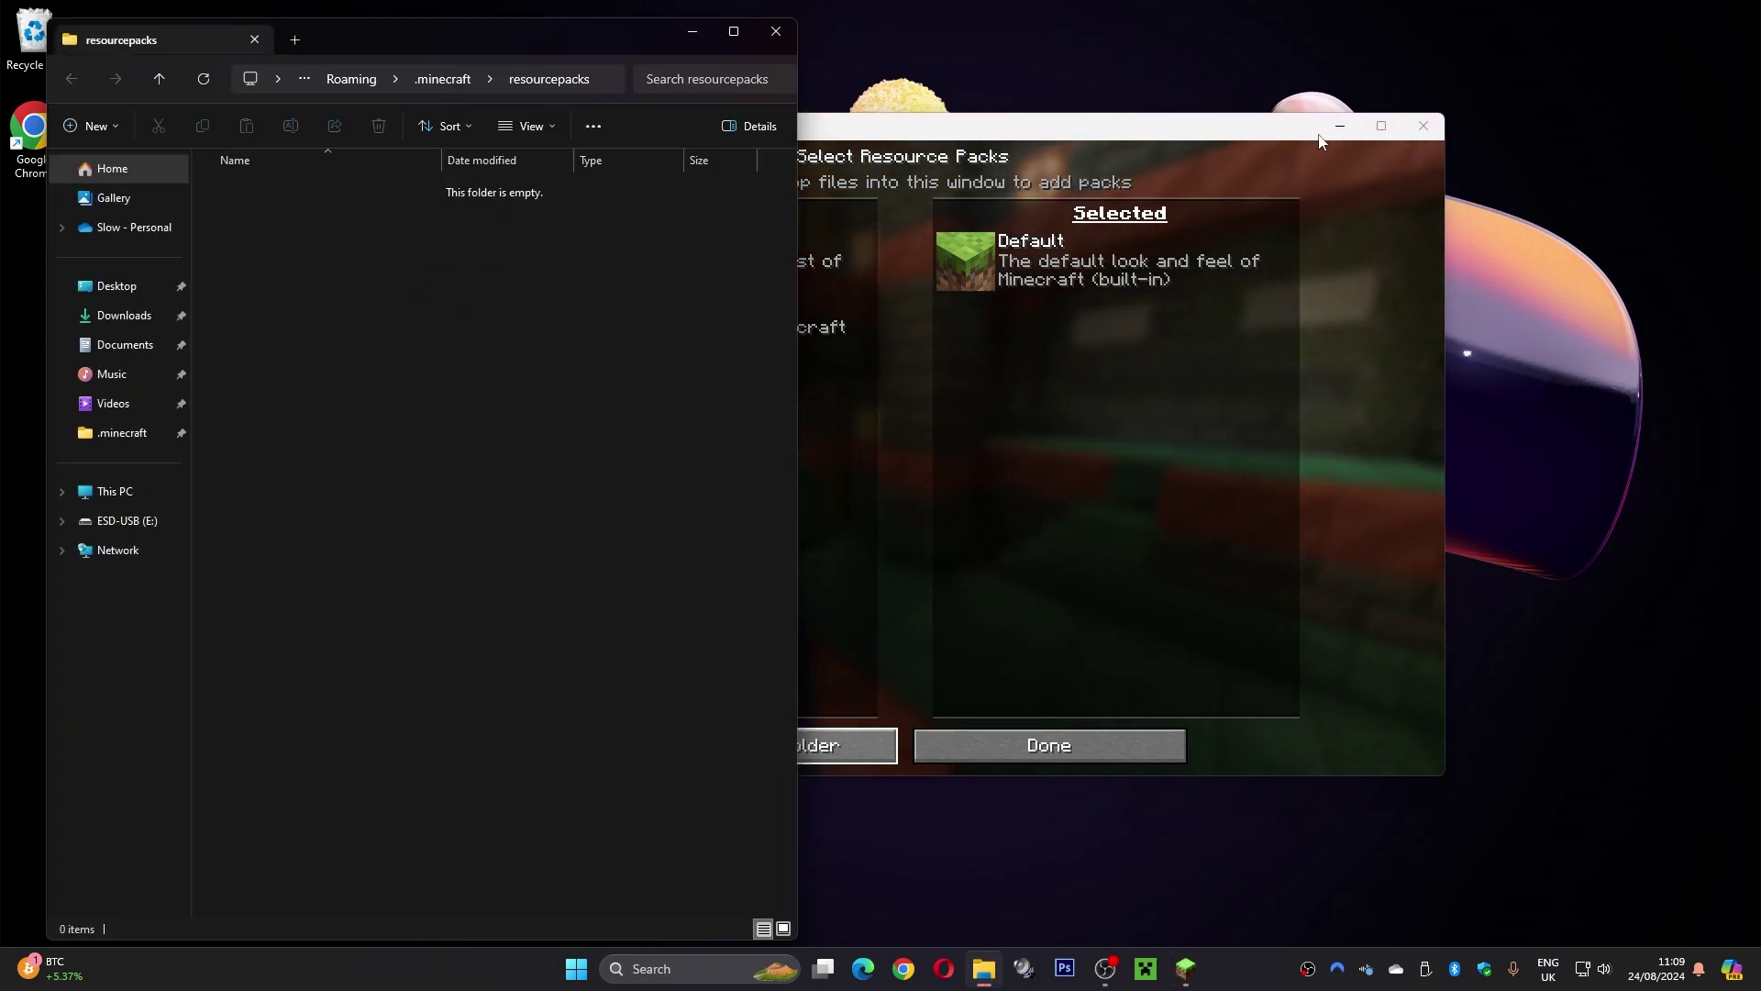
click(1340, 126)
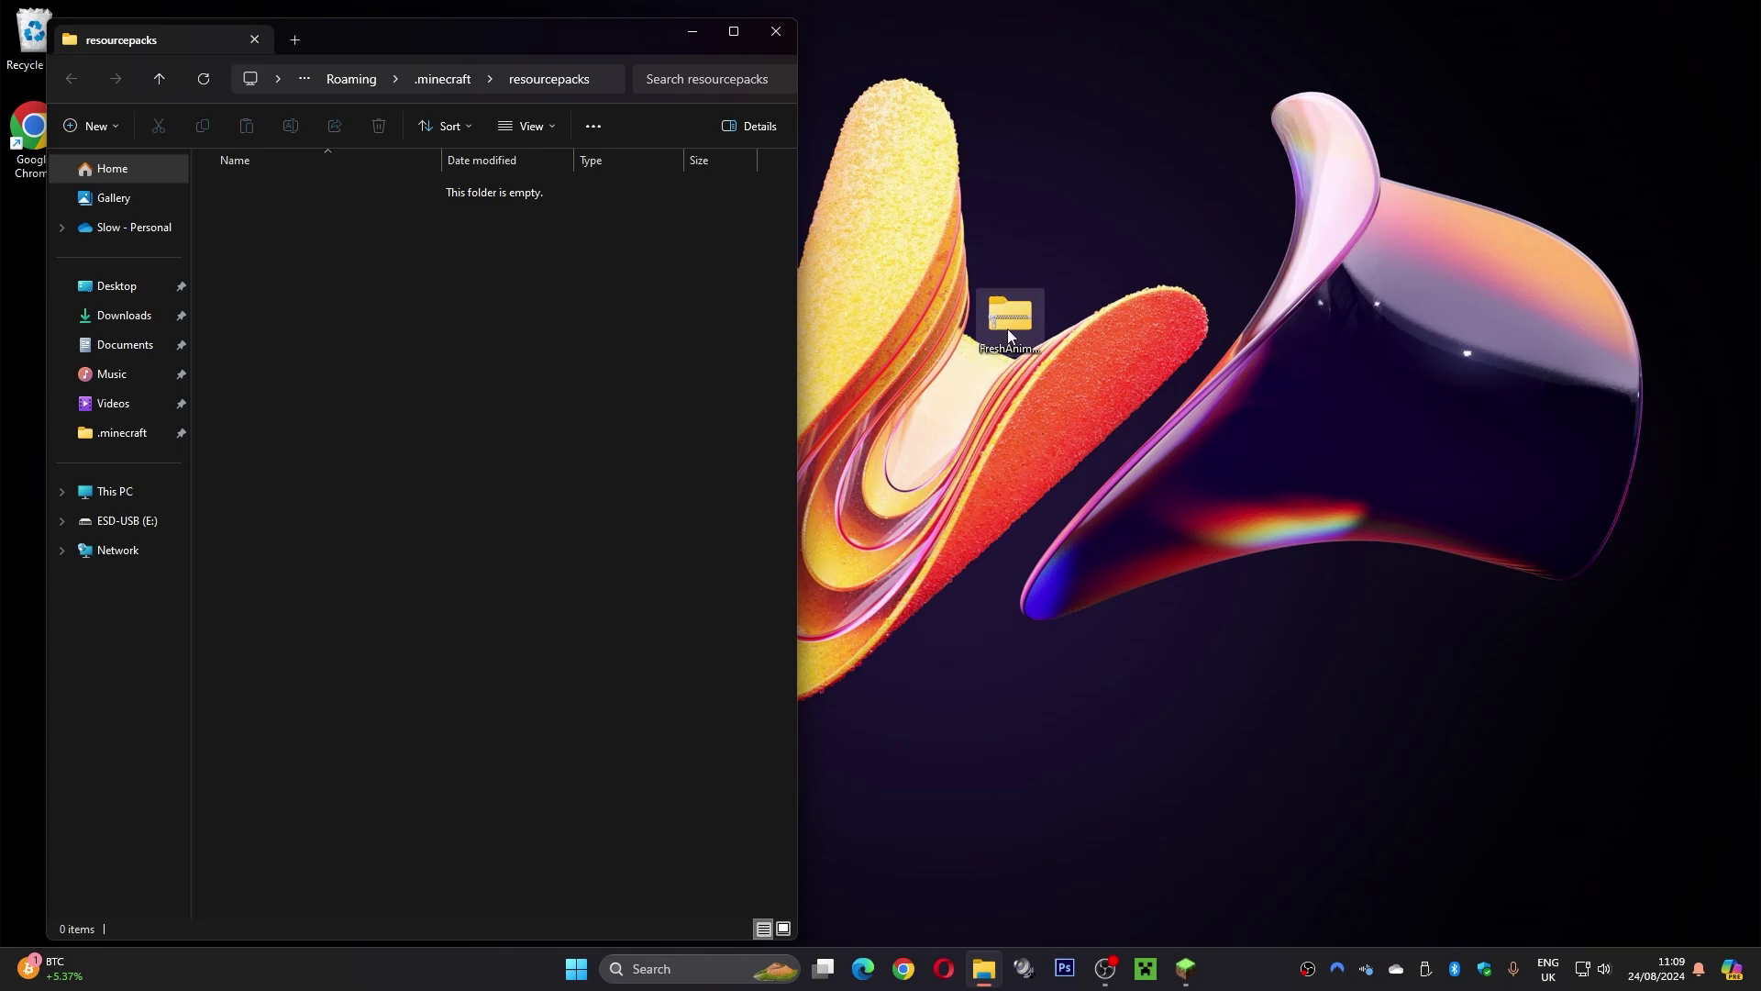
drag(1009, 327, 367, 296)
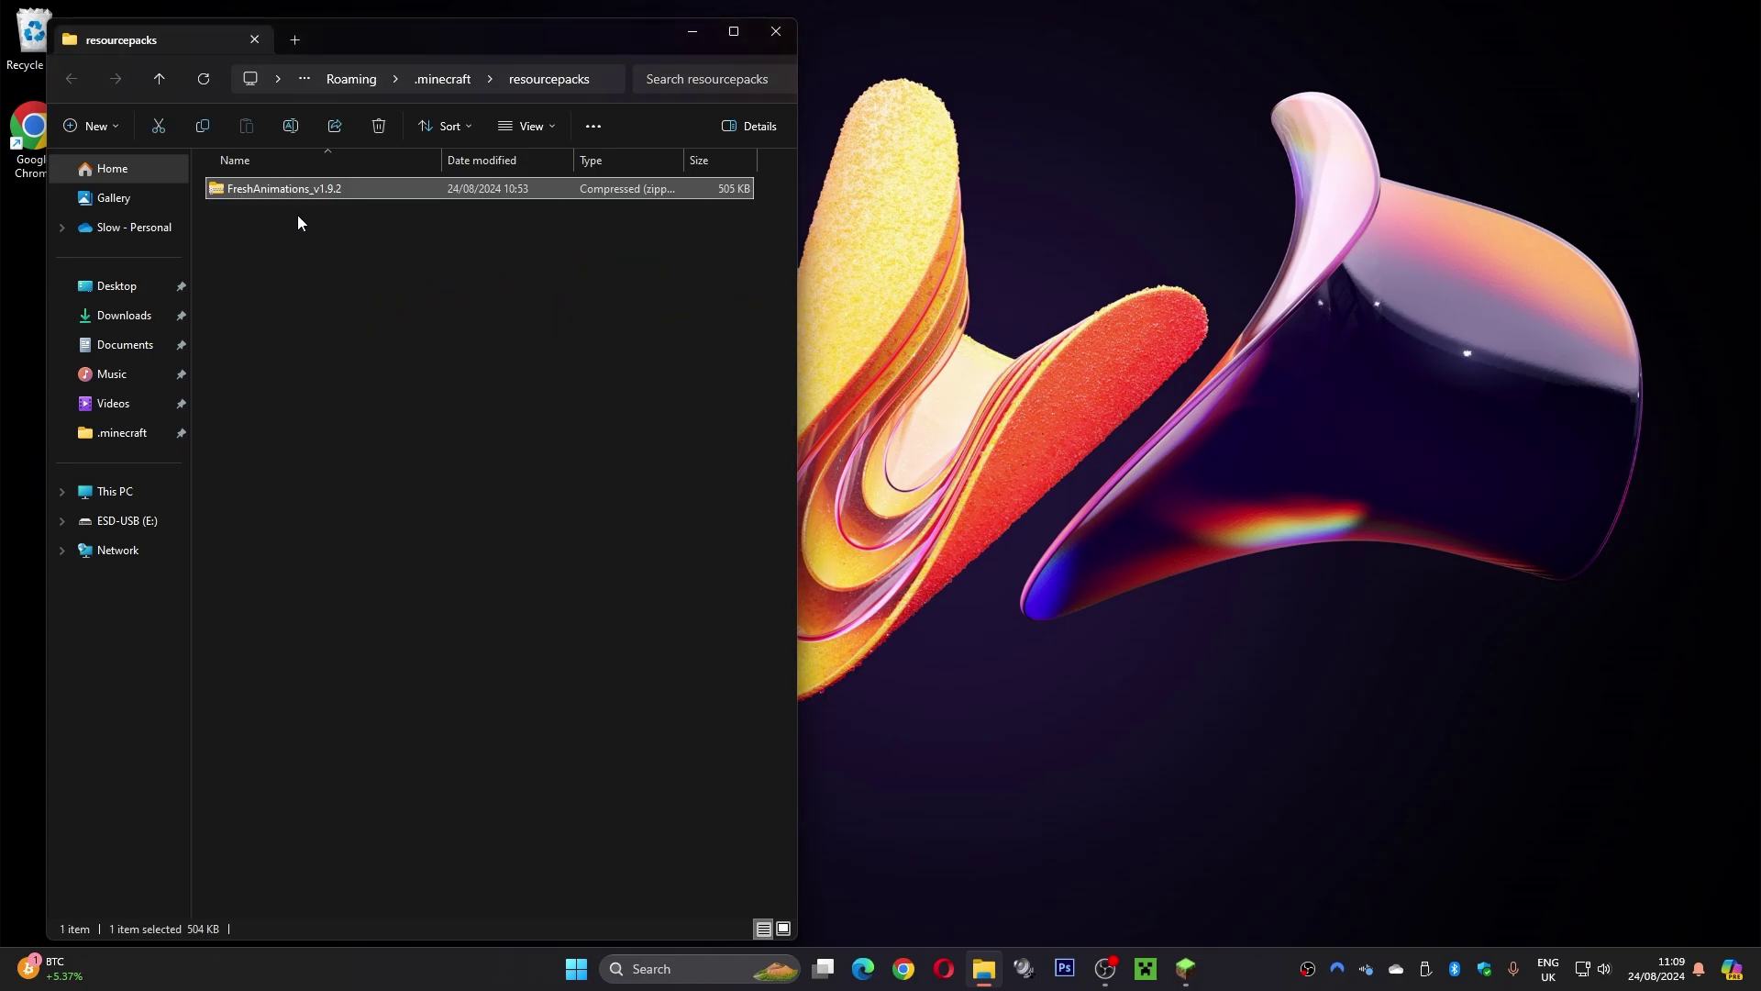
click(776, 33)
Move FreshAnimations into Selected above Default and apply it so resources reload
click(1186, 969)
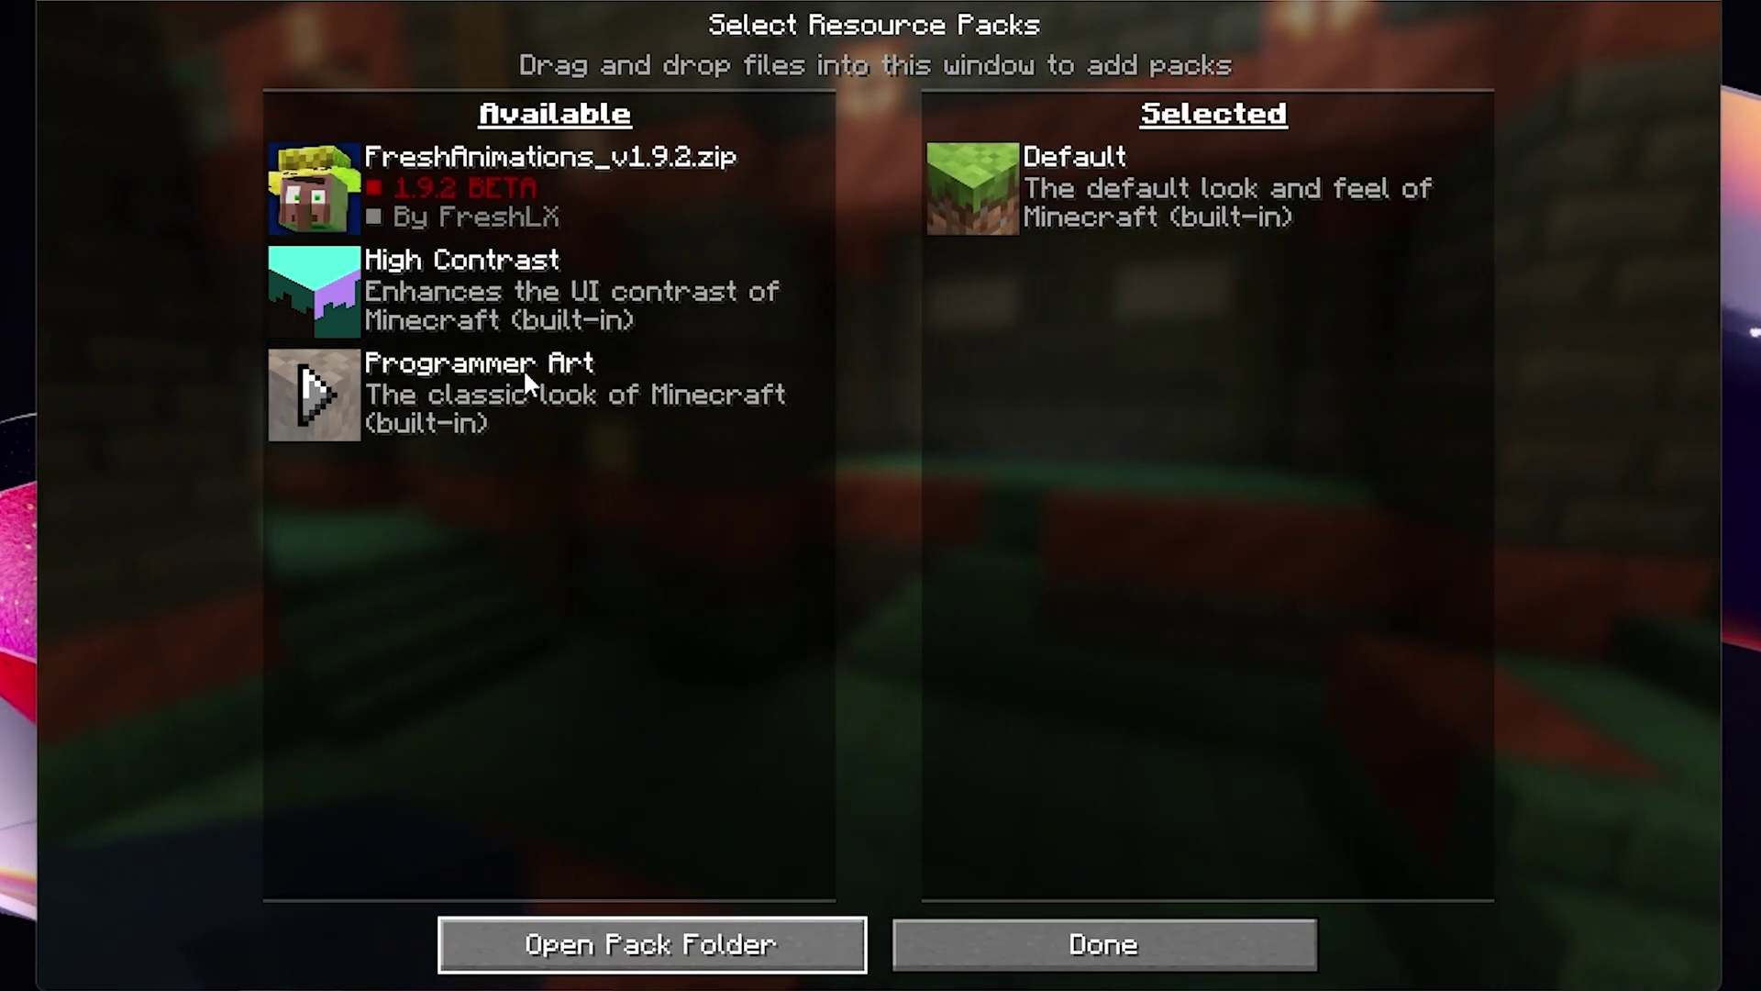
click(311, 183)
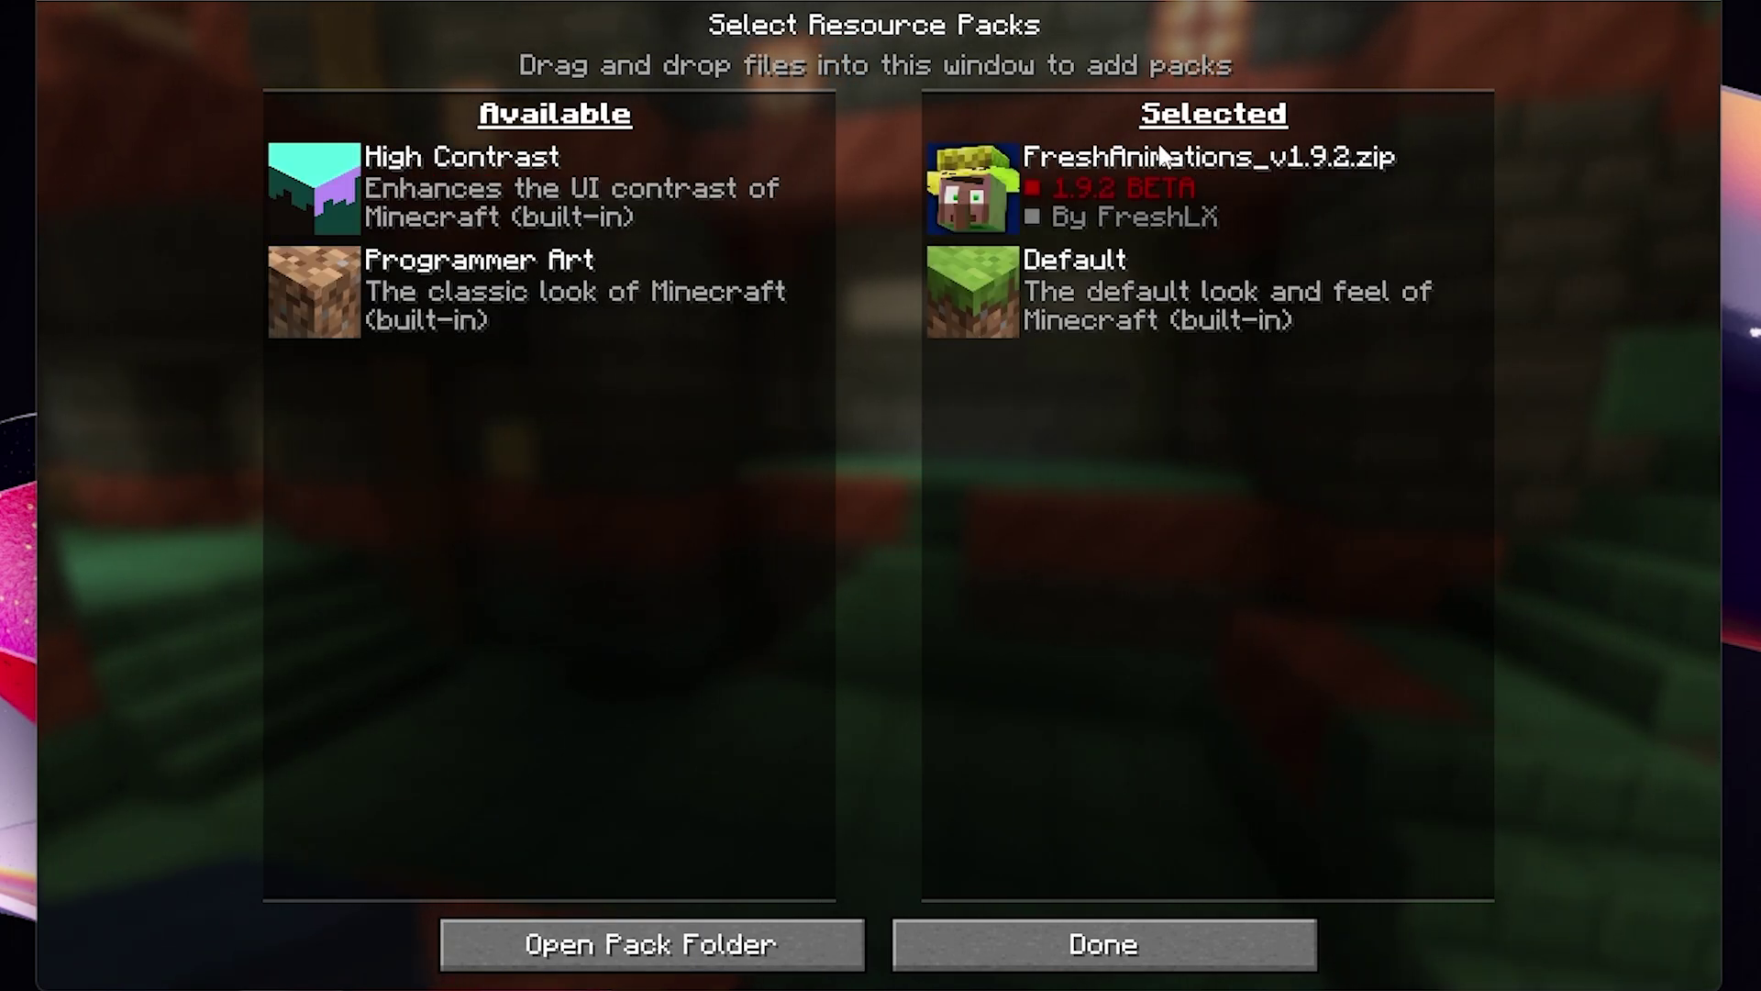
click(1105, 944)
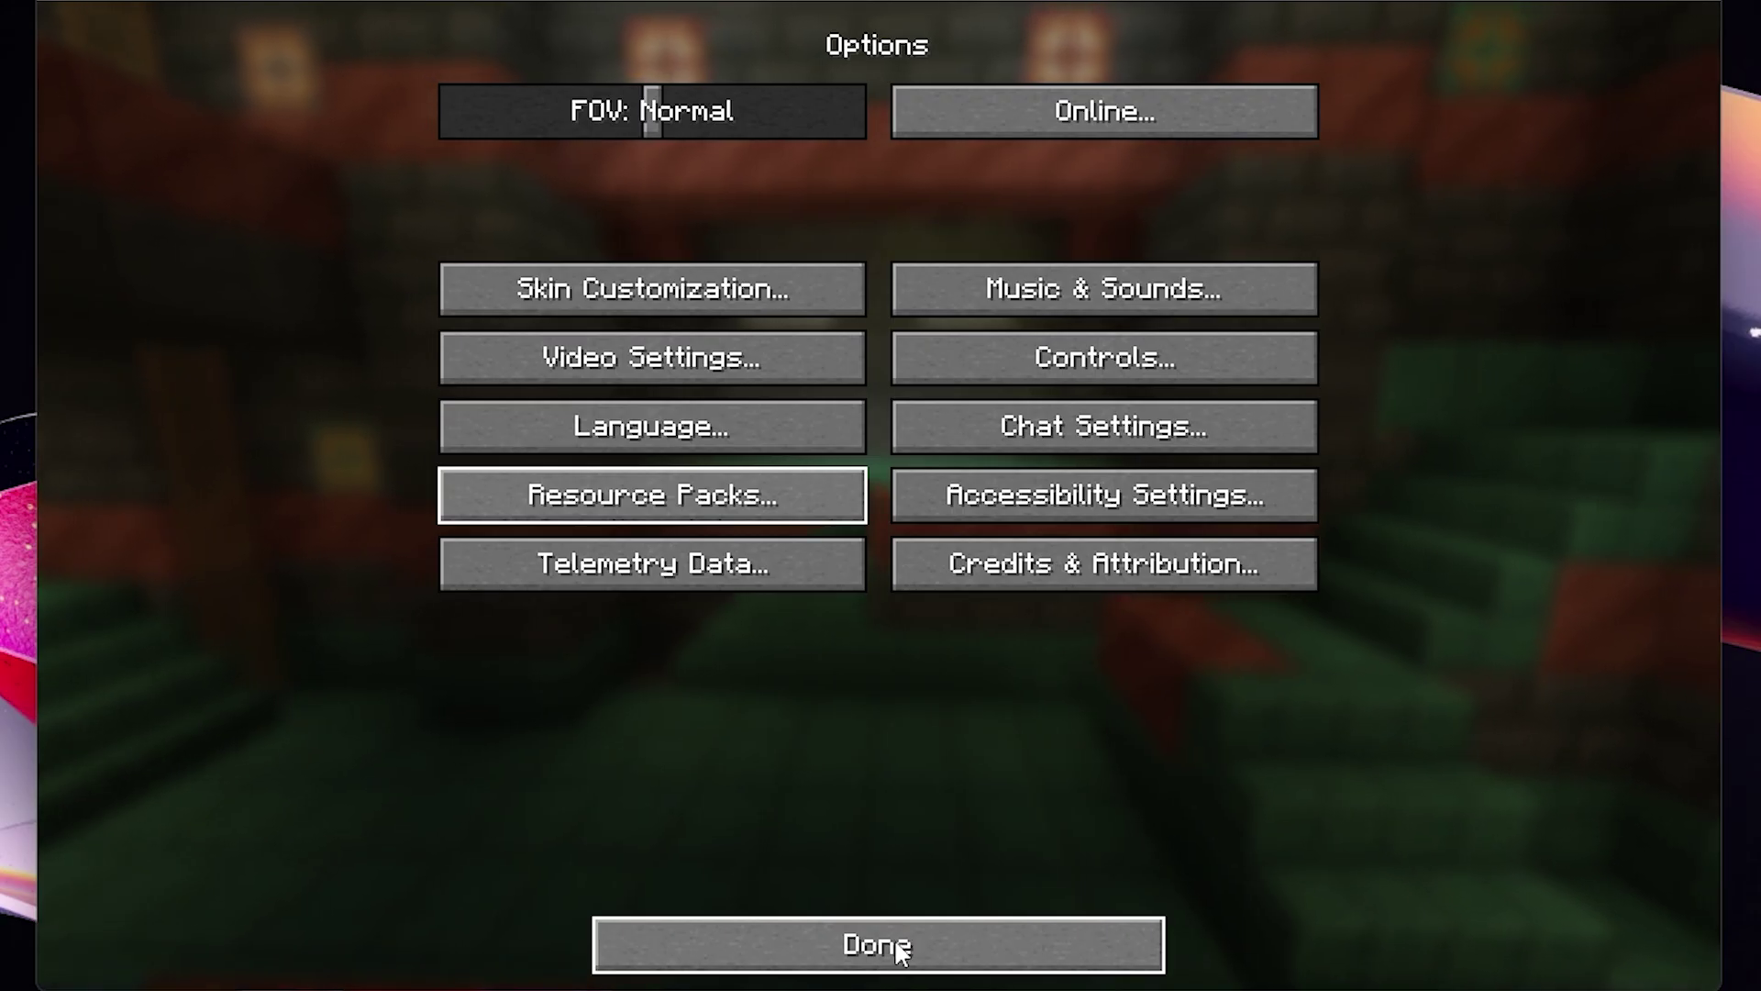
Load the existing New World from the Singleplayer list
click(896, 948)
click(845, 411)
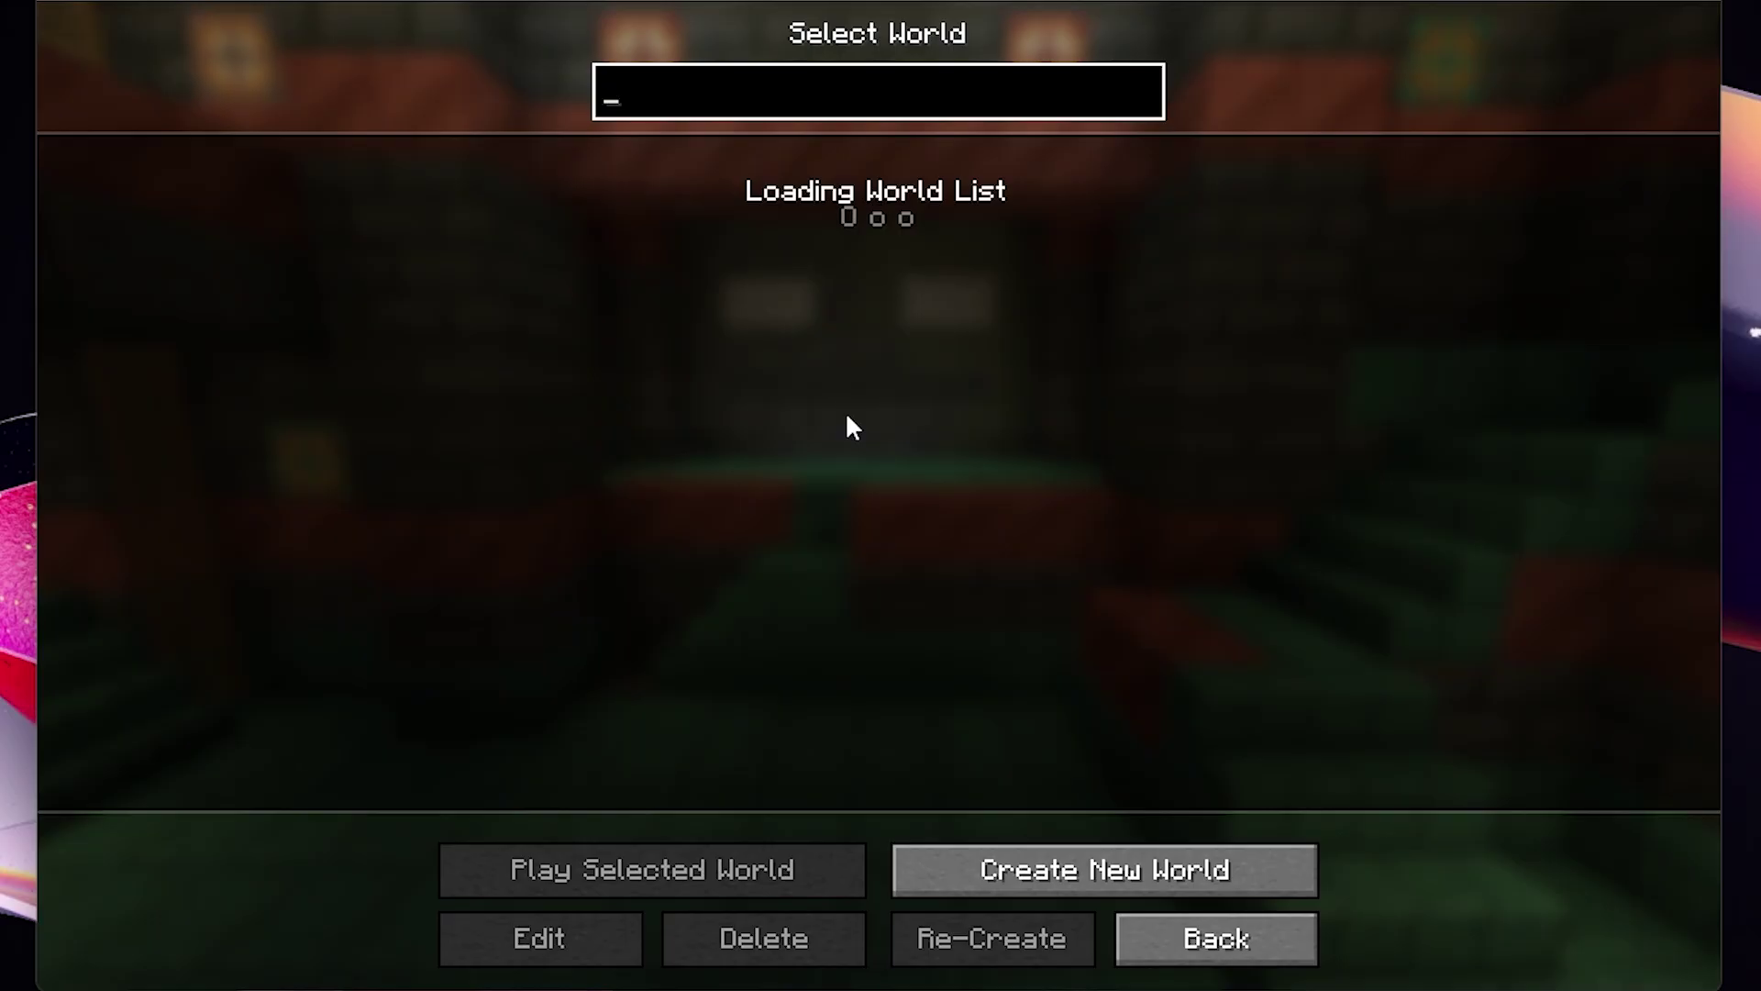
click(549, 196)
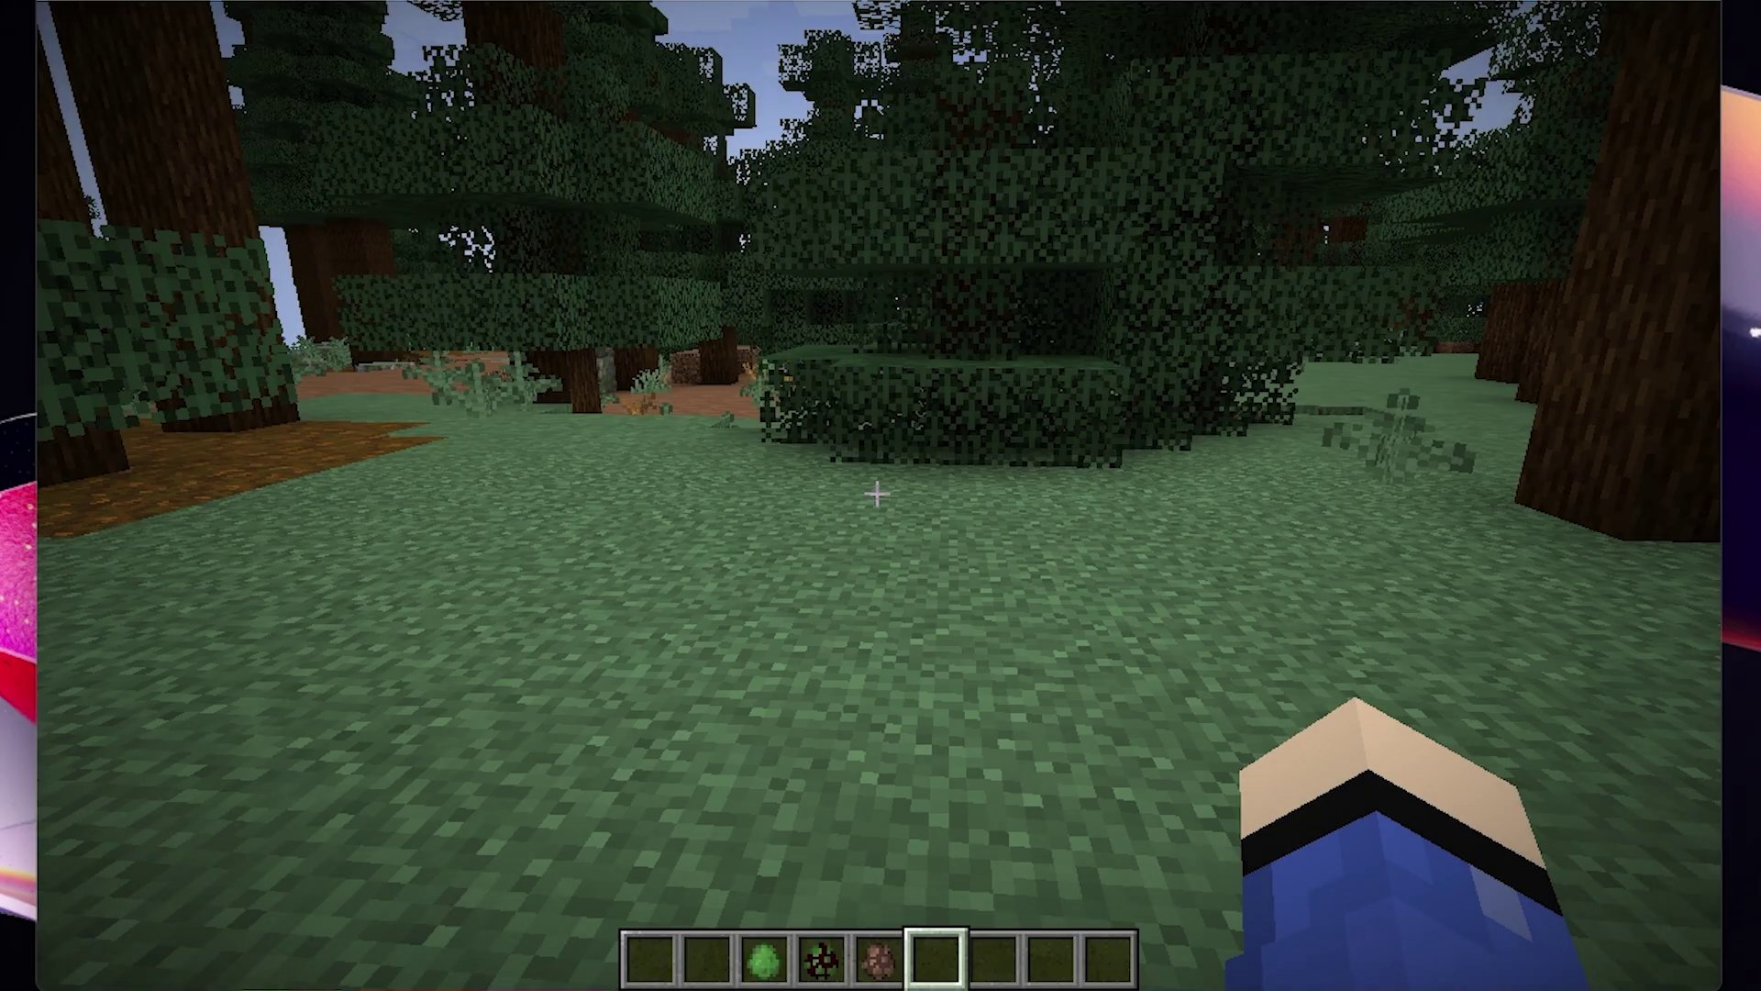
Spawn villagers, a witch and a slime on the forest ground with the hotbar spawn eggs
scroll(881, 496, up, 1)
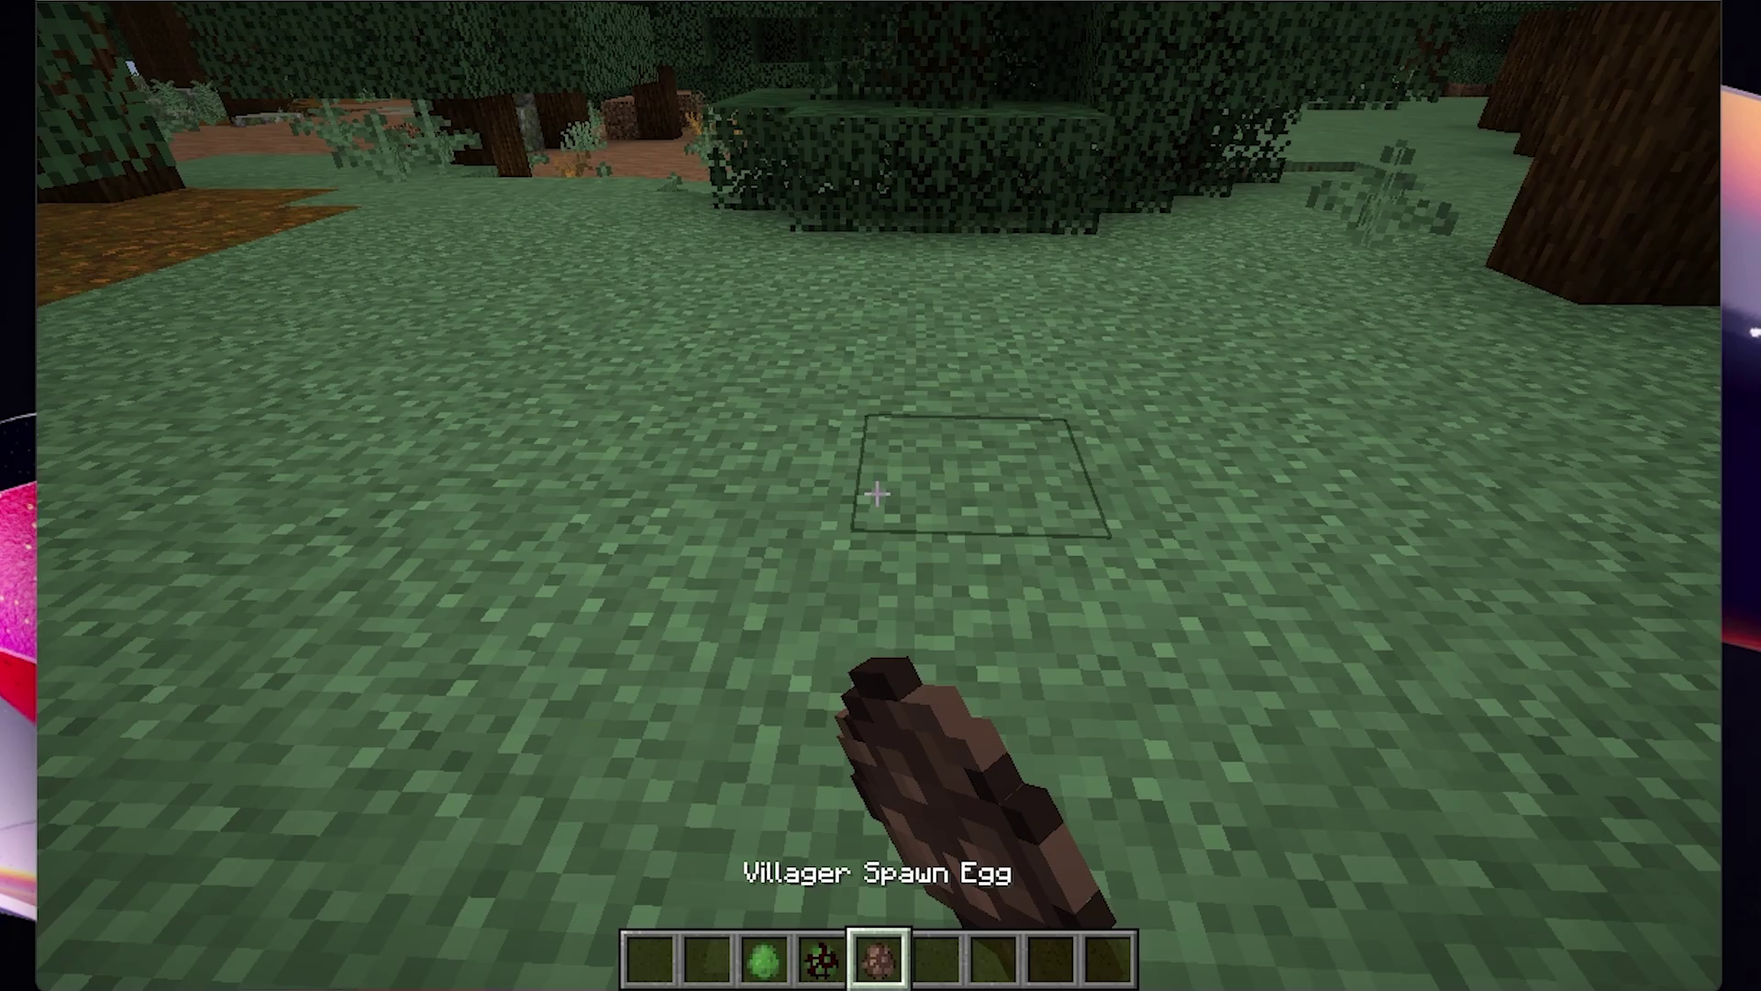
right_click(877, 493)
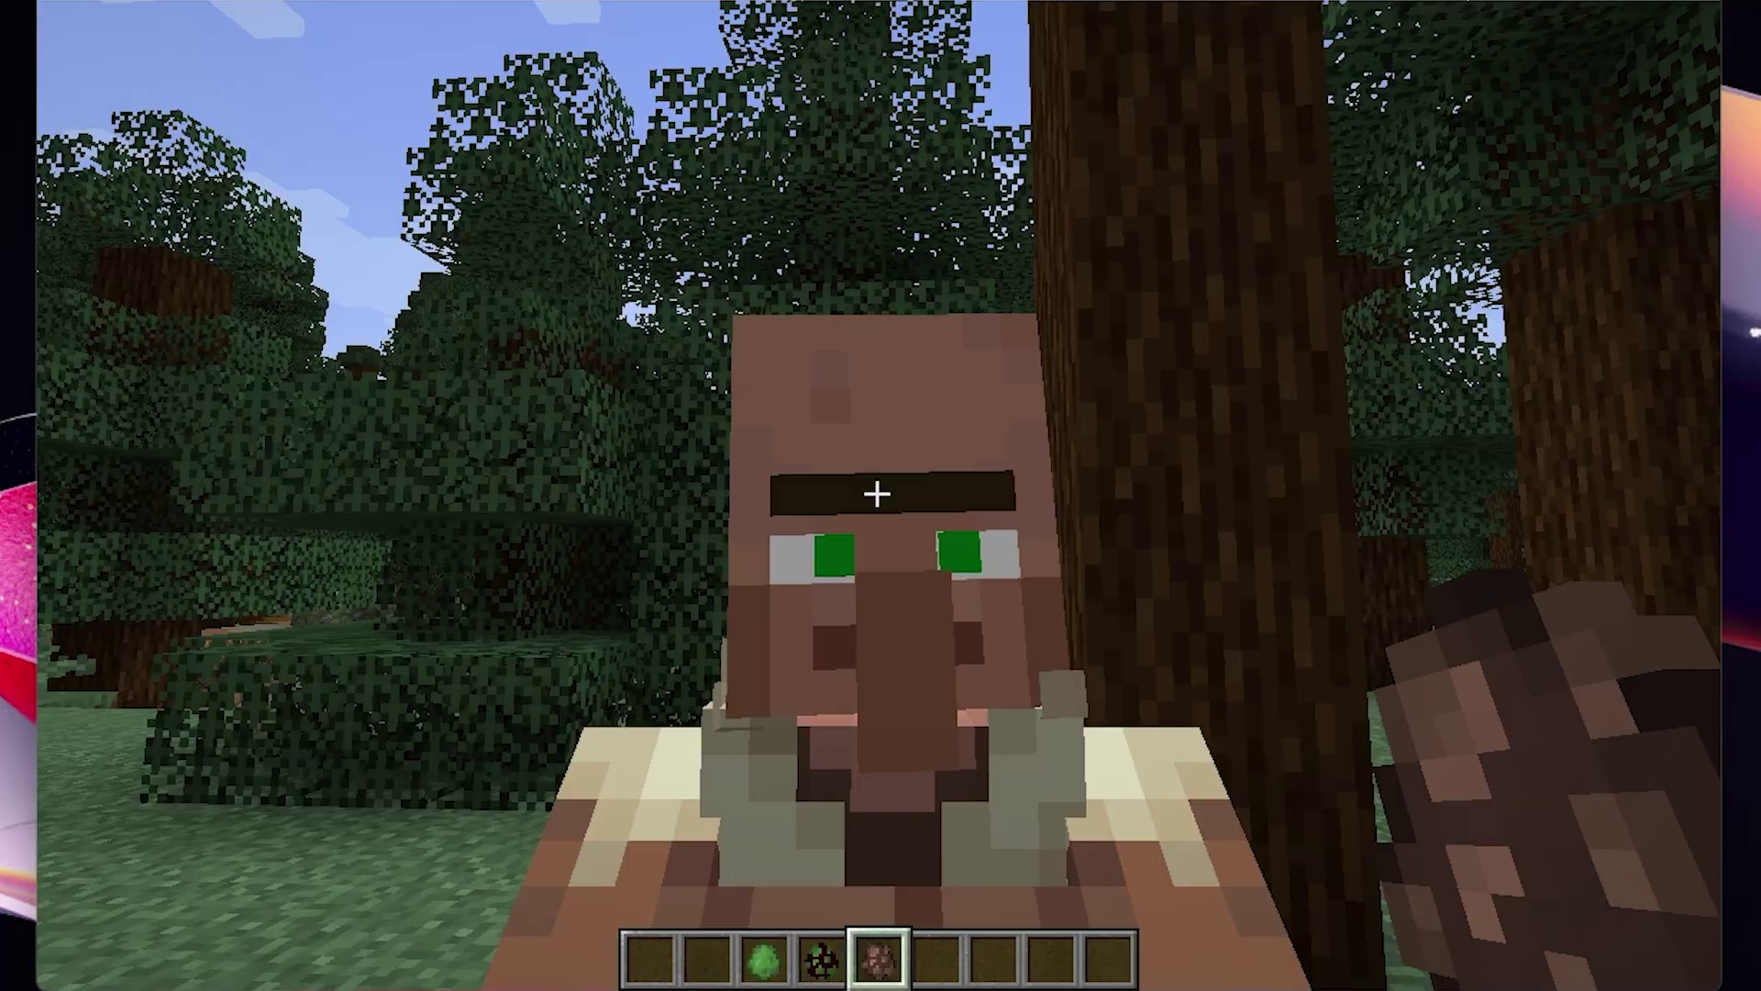
key(4)
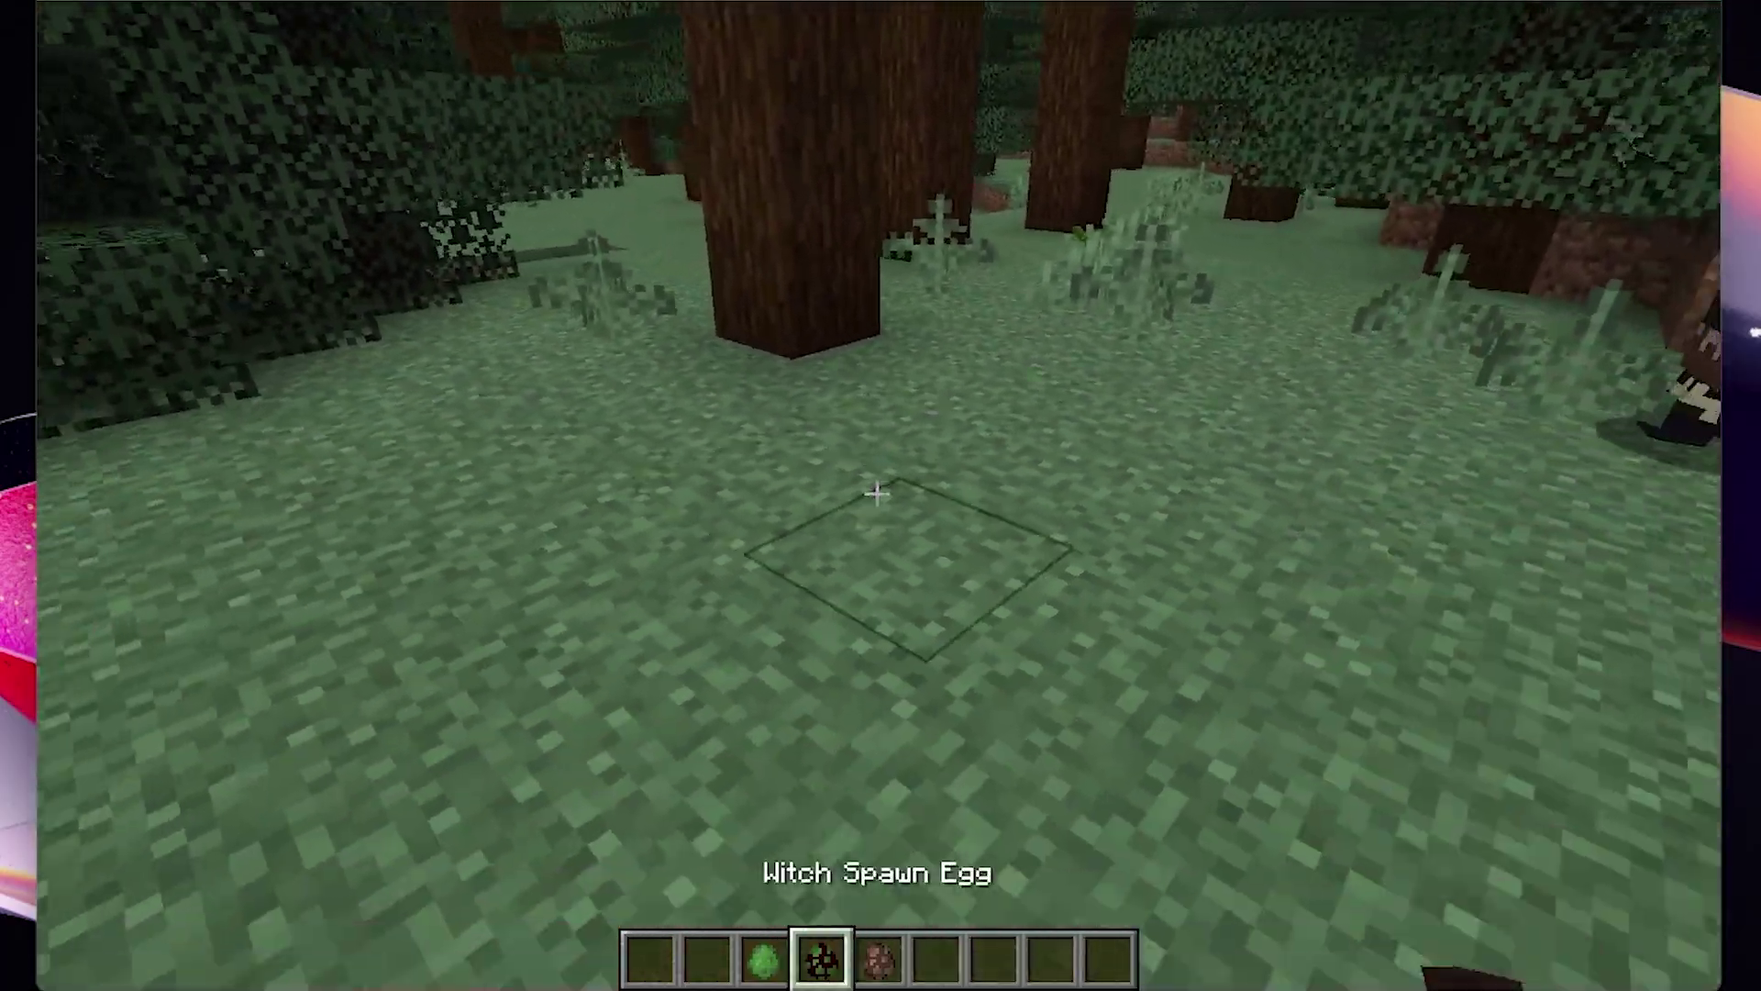
right_click(877, 494)
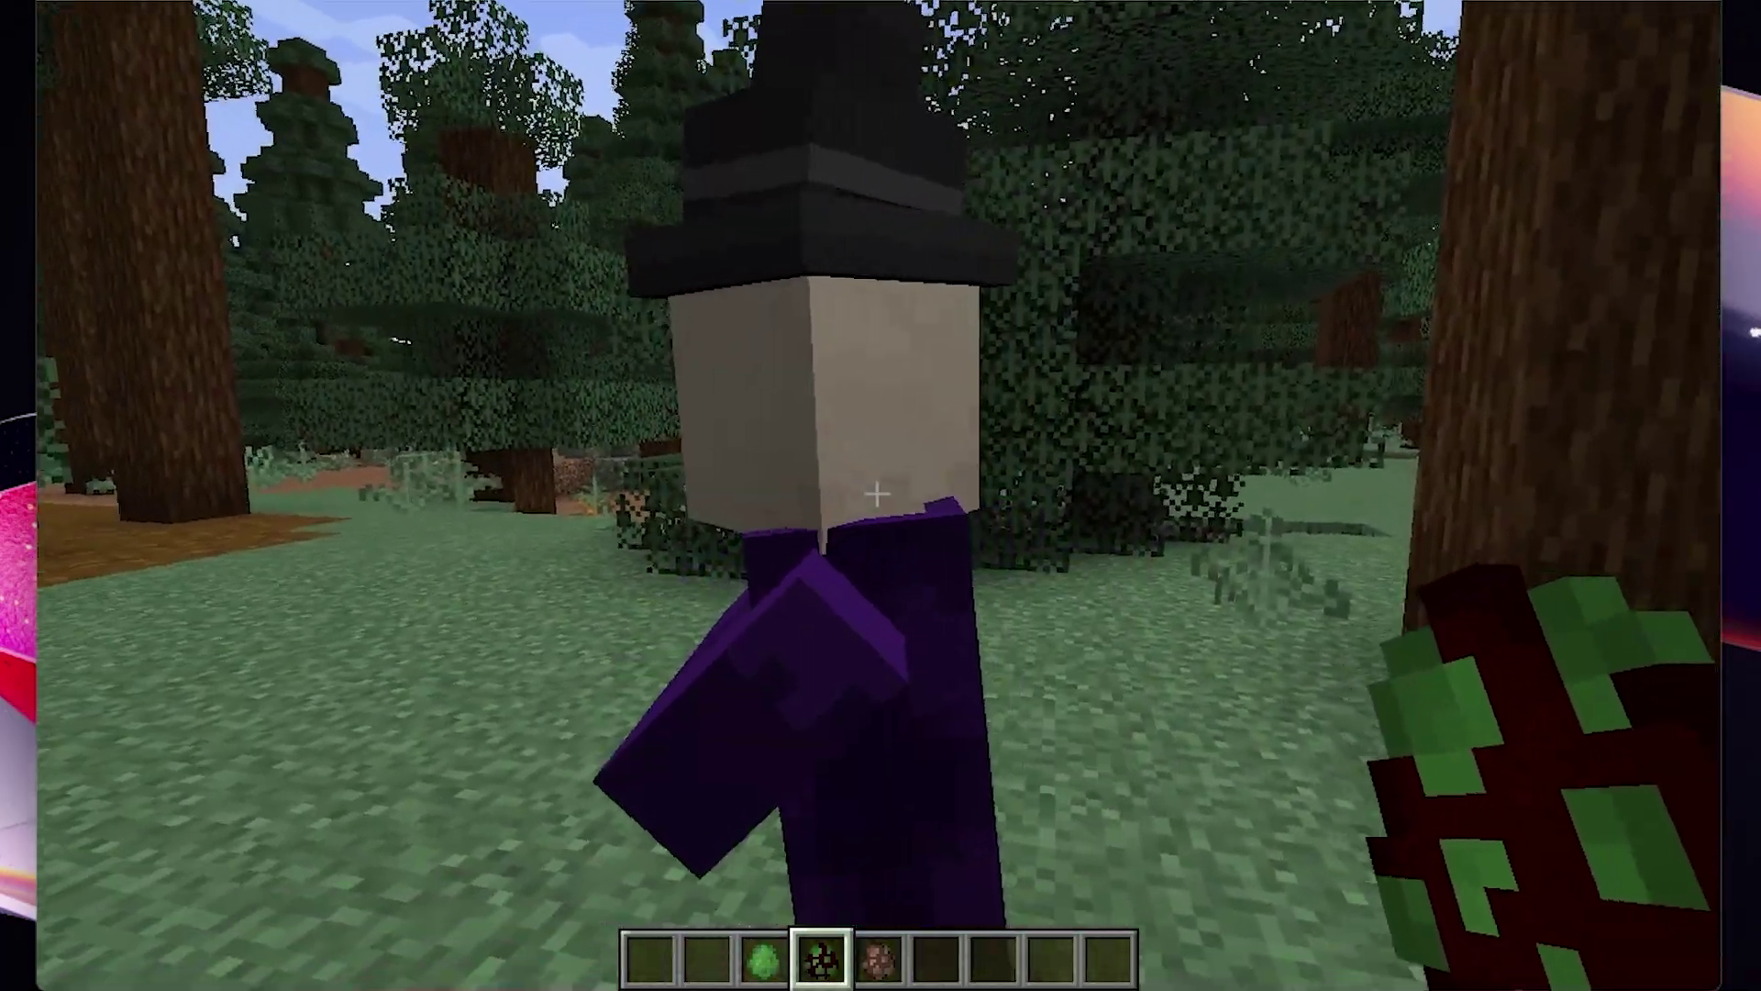
key(3)
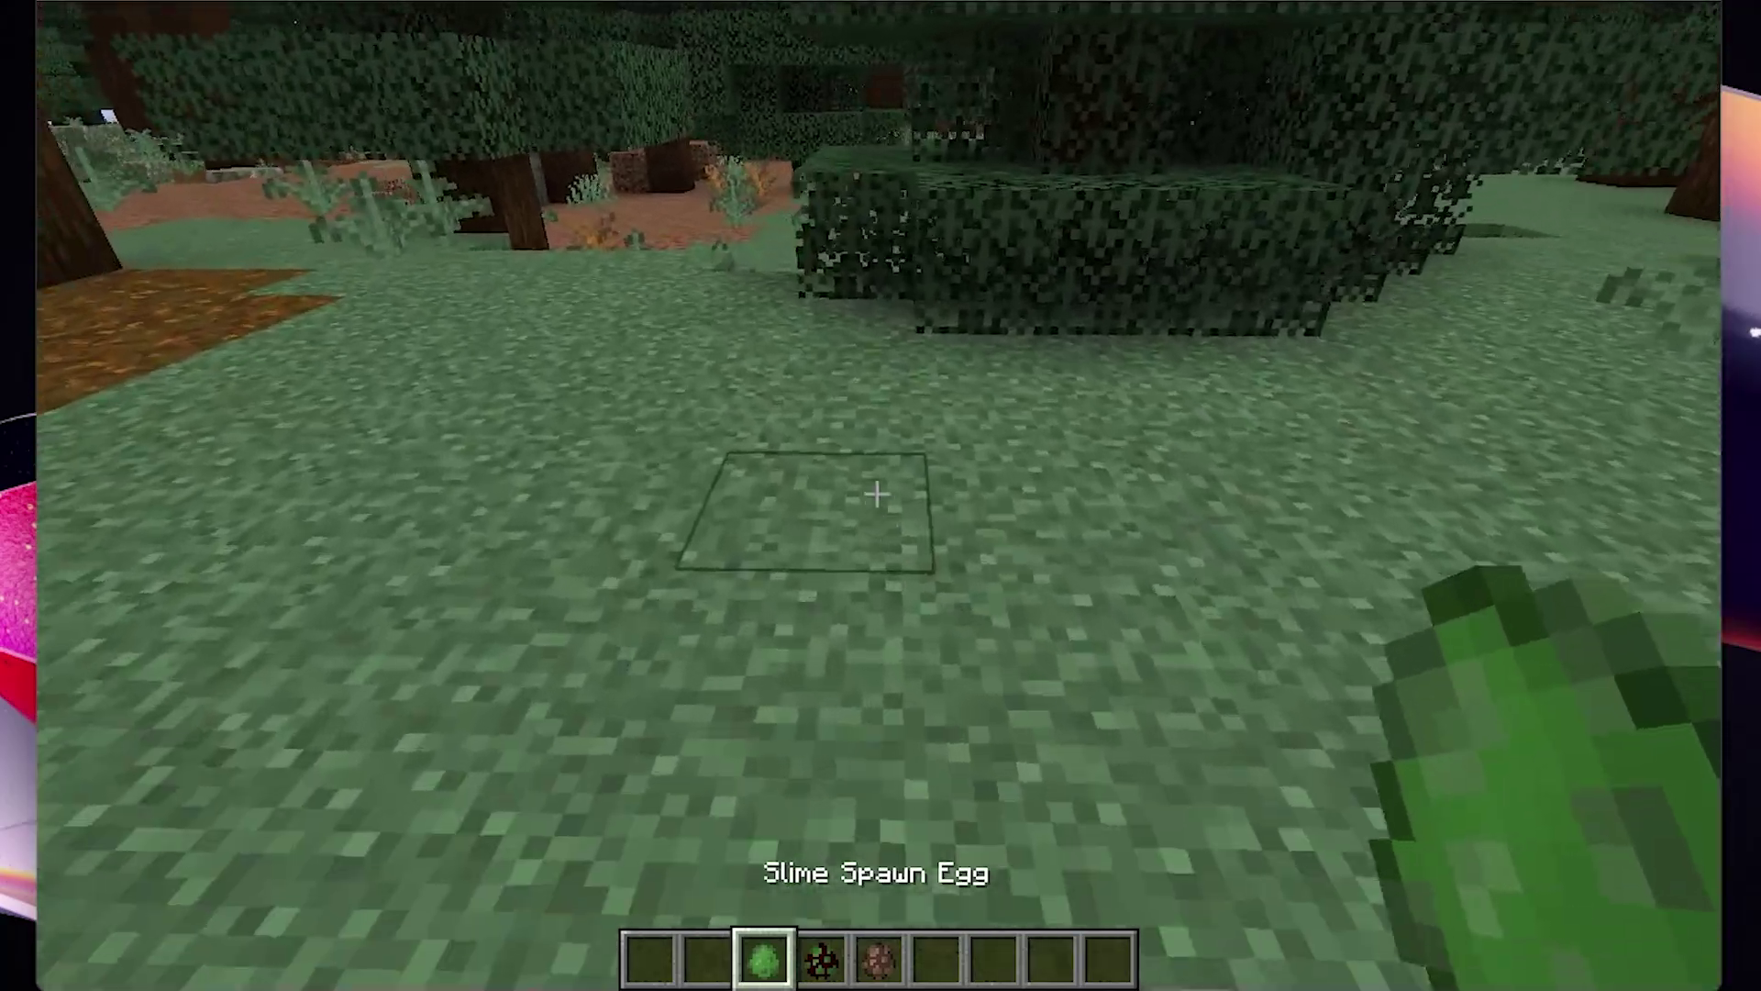
right_click(877, 494)
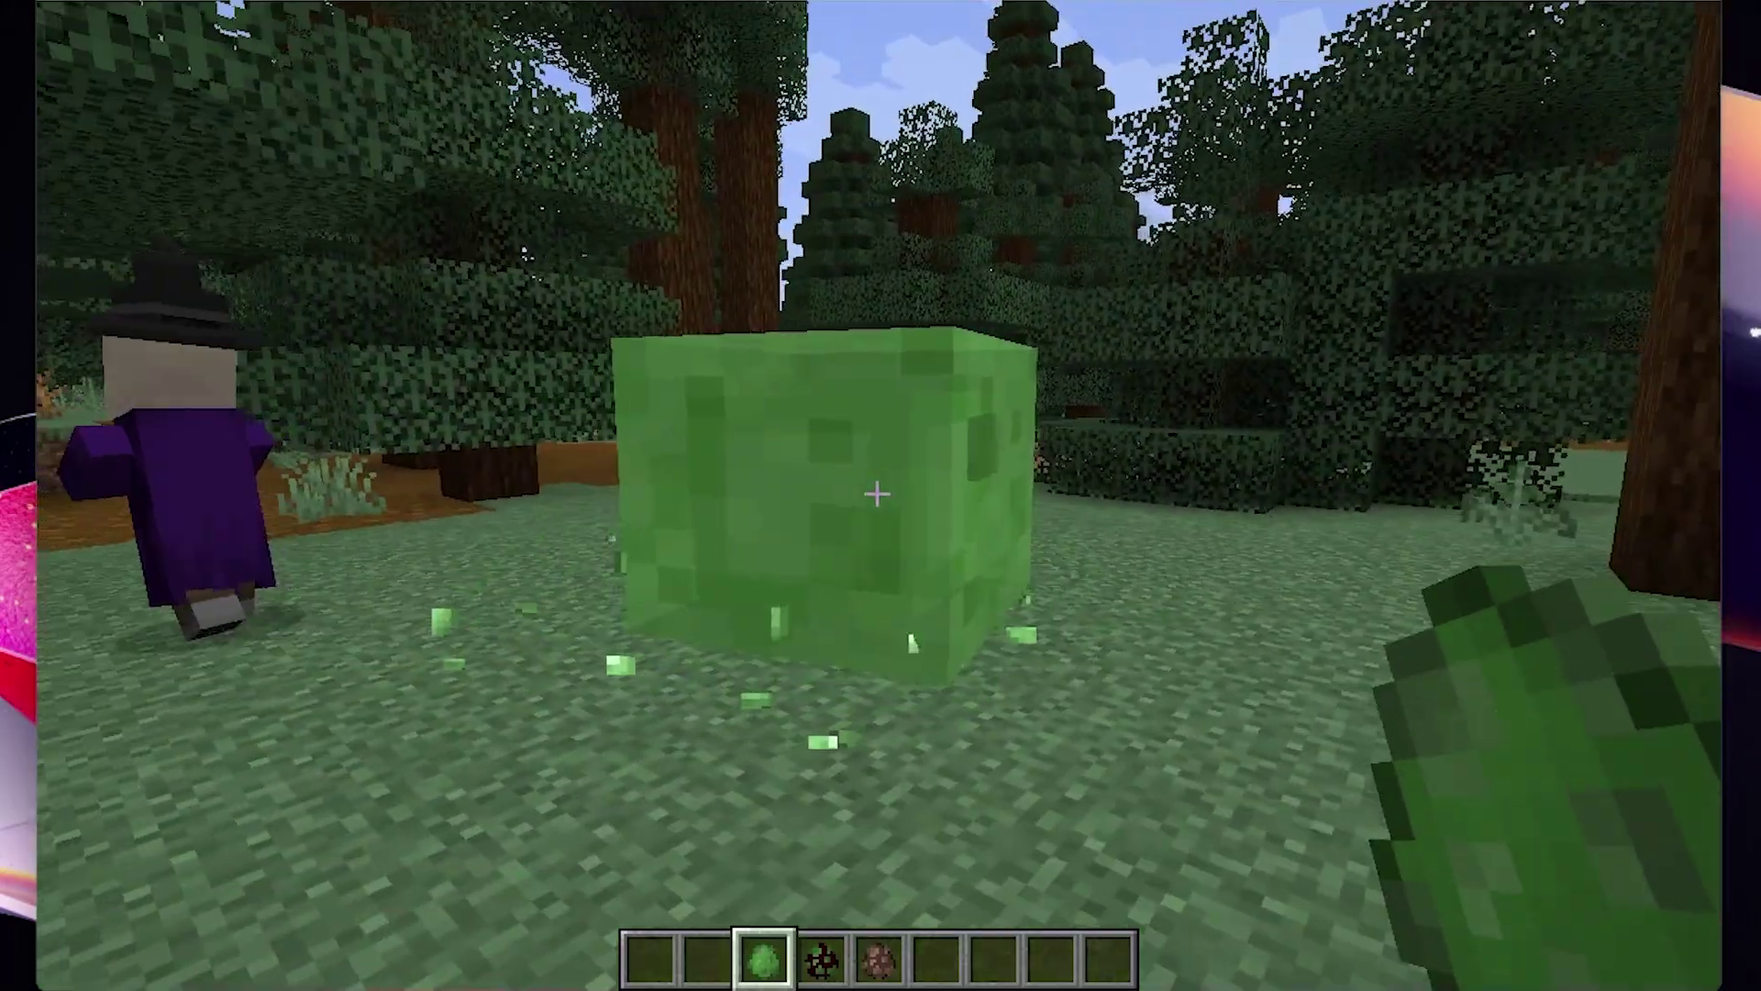
key(5)
right_click(877, 494)
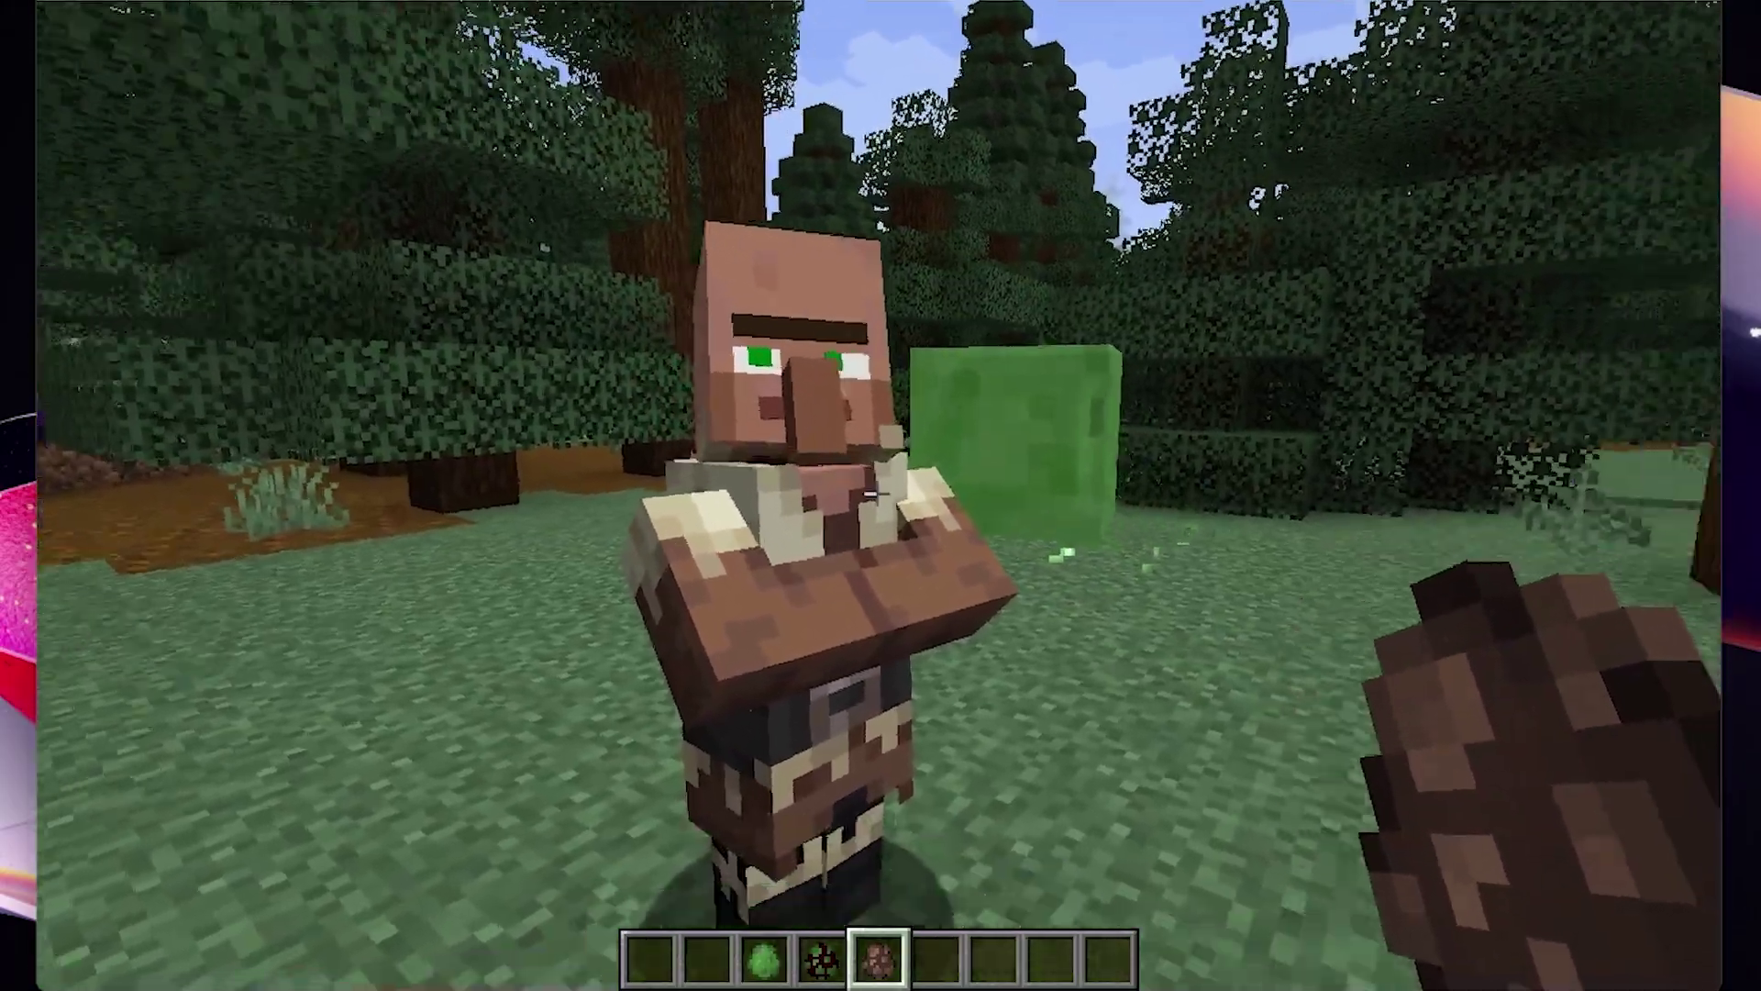
right_click(877, 493)
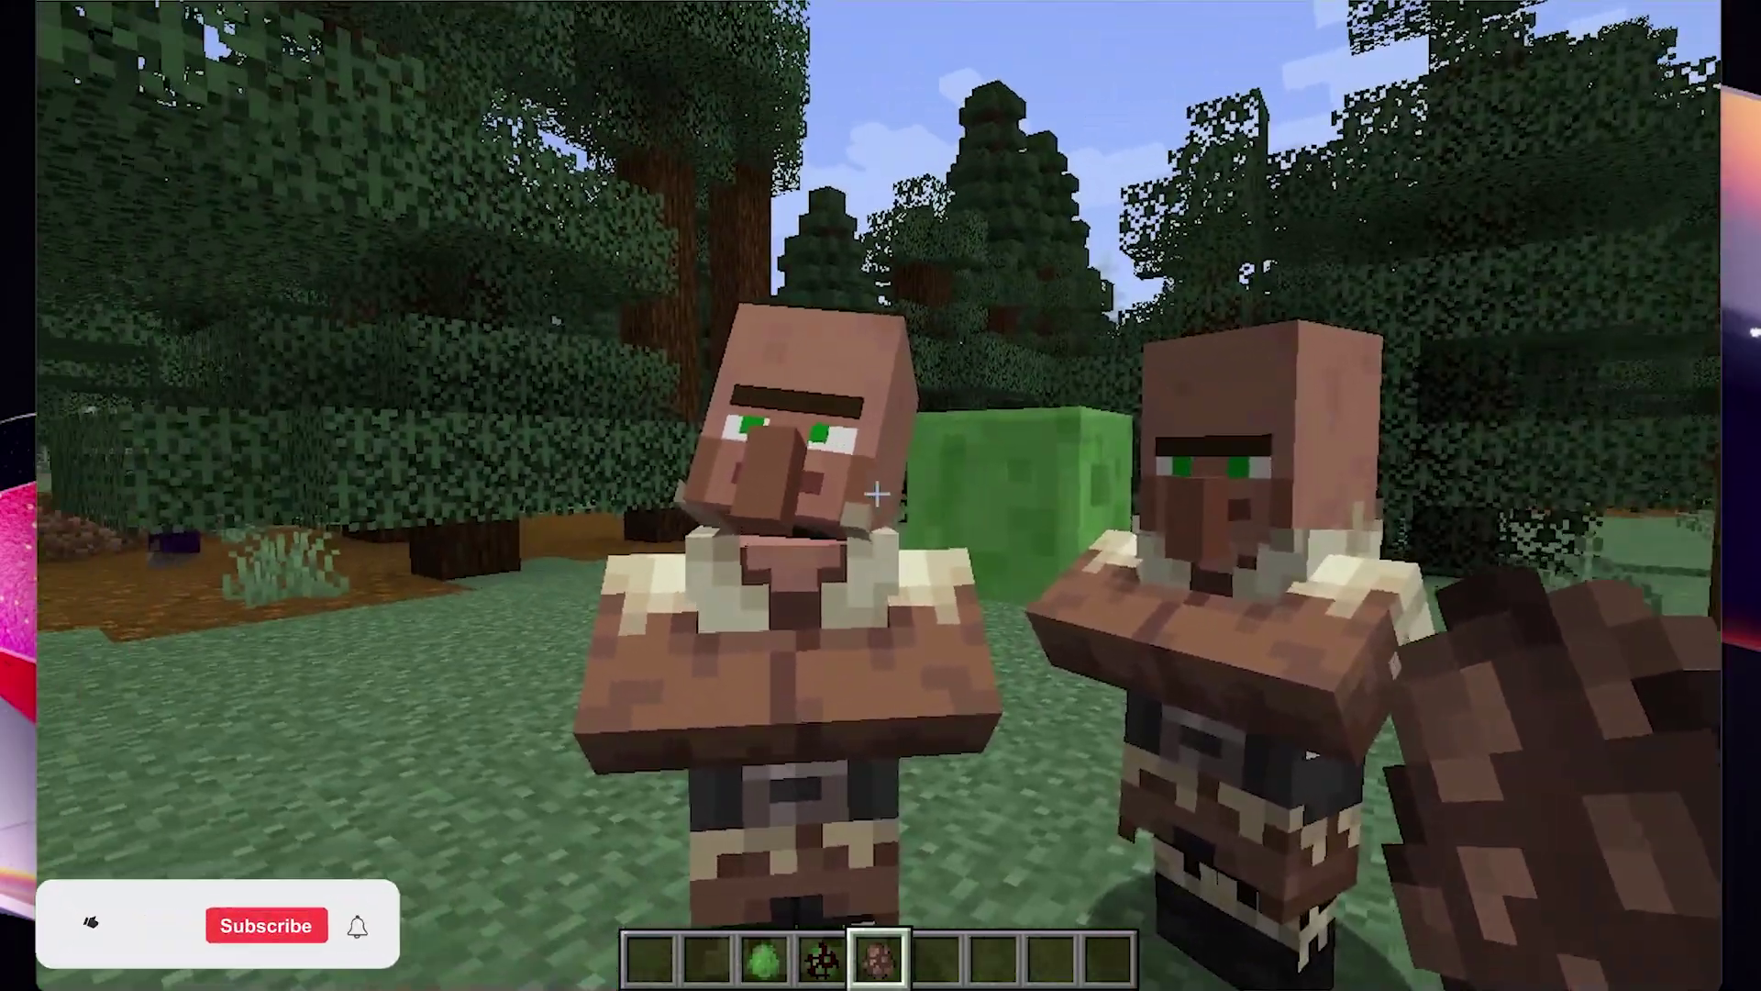